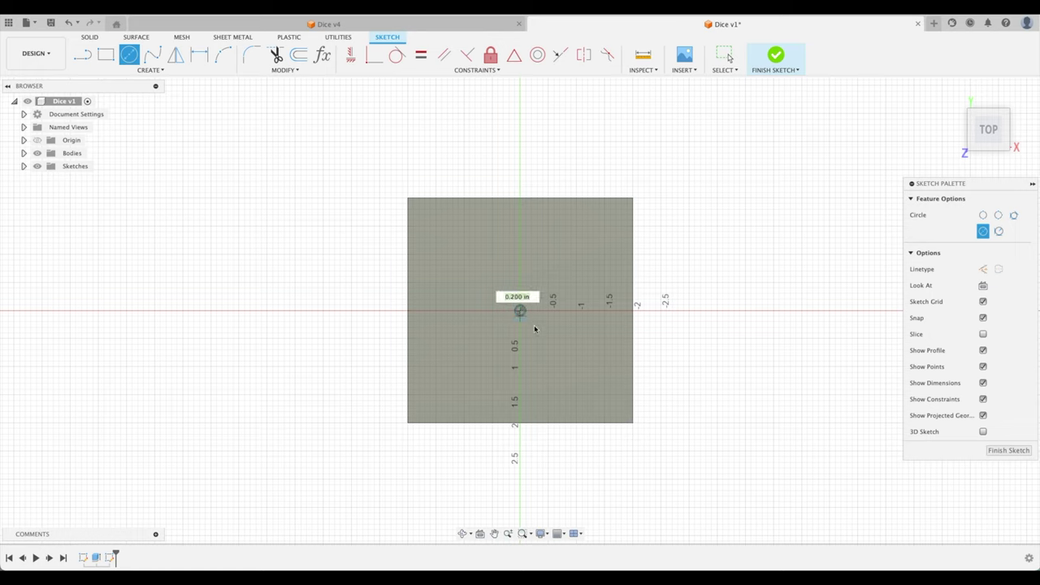
Give the circle centred on the cube's top face a 1 in diameter and finish the sketch.
{"action": "type", "text": "1"}
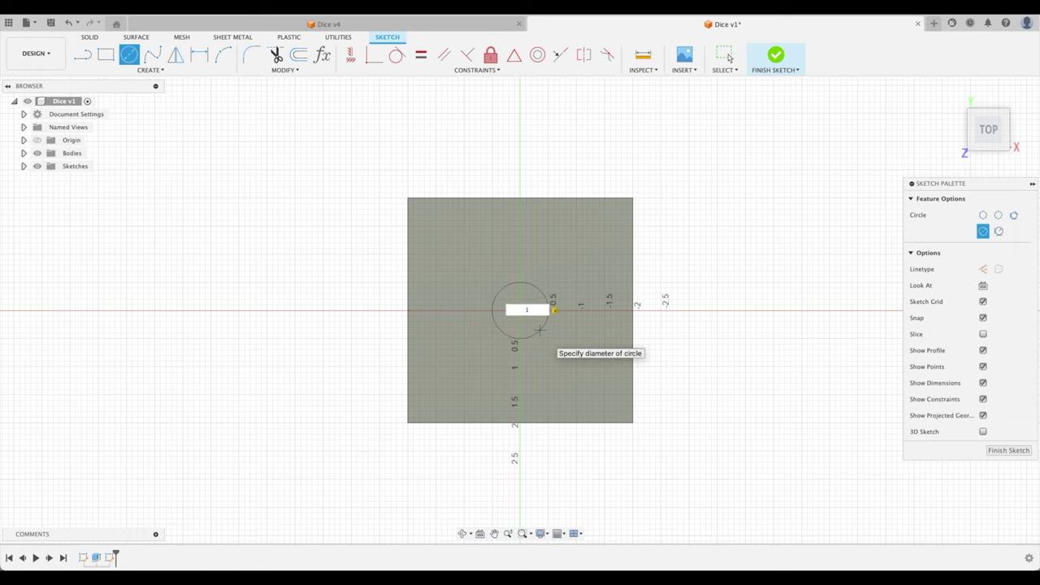
{"action": "key", "text": "Return"}
{"action": "left_click", "coordinate": [1008, 397]}
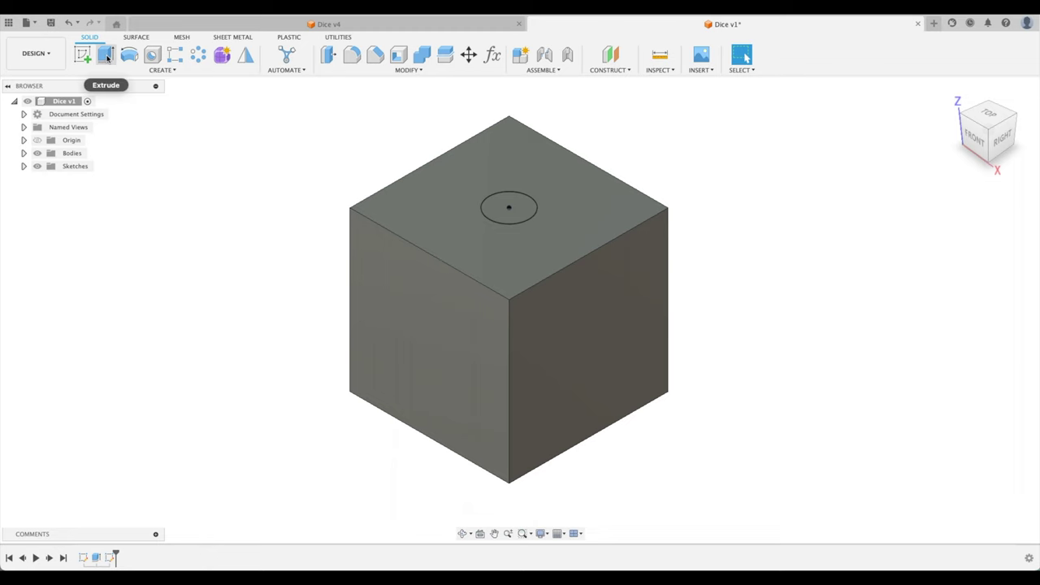
Extrude the circle on the top face as a cut into the cube with a distance of -1/4 in.
{"action": "left_click", "coordinate": [106, 56]}
{"action": "left_click", "coordinate": [508, 207]}
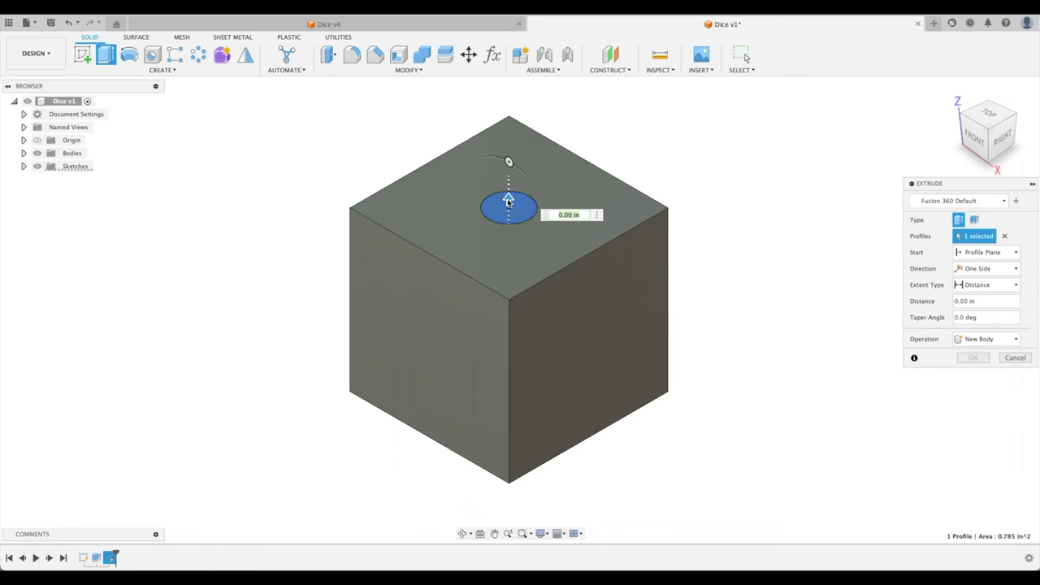
{"action": "left_click_drag", "start_coordinate": [508, 203], "coordinate": [509, 210]}
{"action": "type", "text": "-.25"}
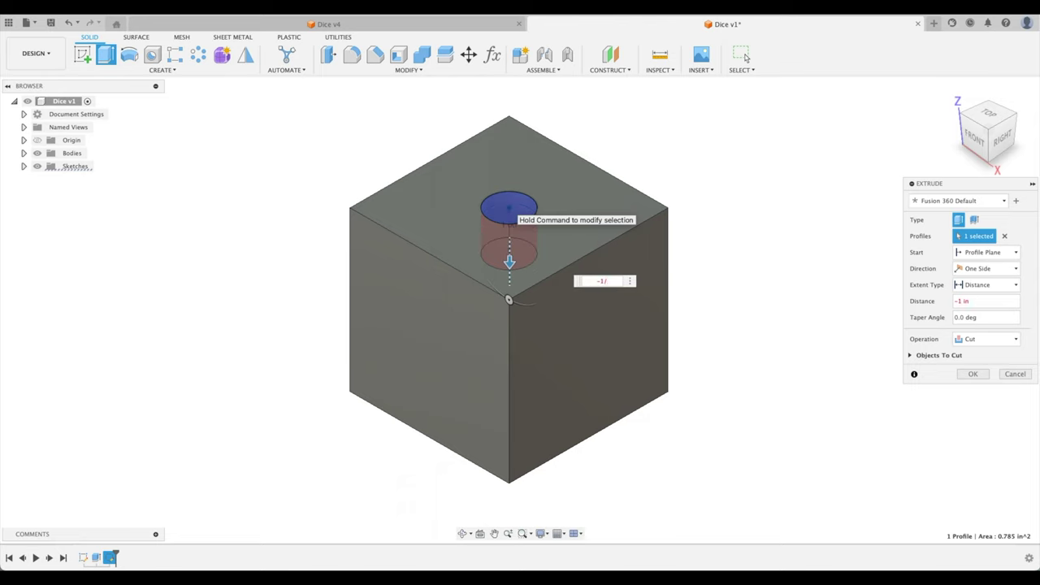
{"action": "type", "text": "4"}
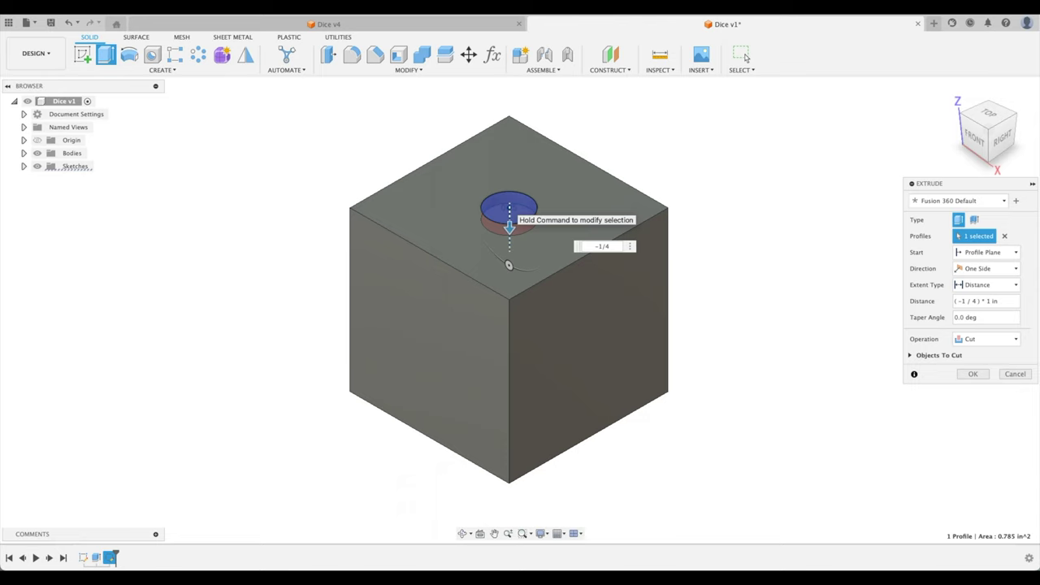
{"action": "key", "text": "Return"}
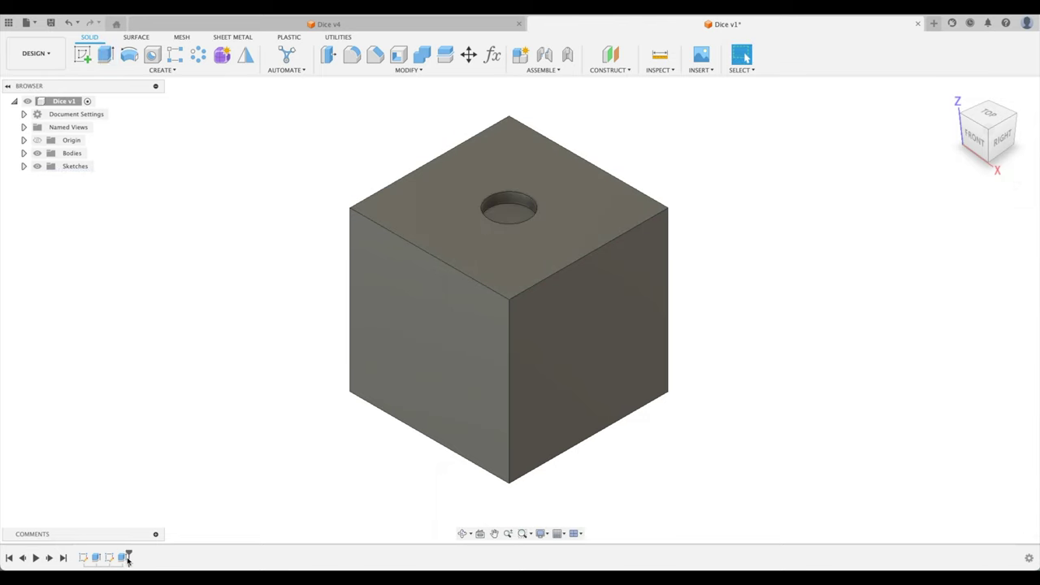
Edit the hole's extrusion and set its distance to -0.25 in.
{"action": "double_click", "coordinate": [124, 557]}
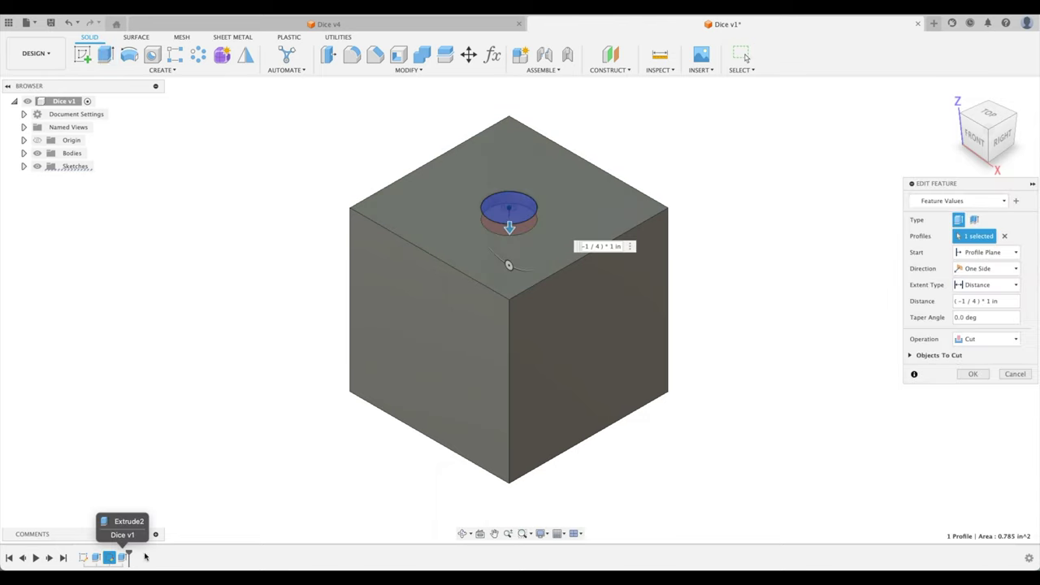
{"action": "left_click", "coordinate": [997, 301]}
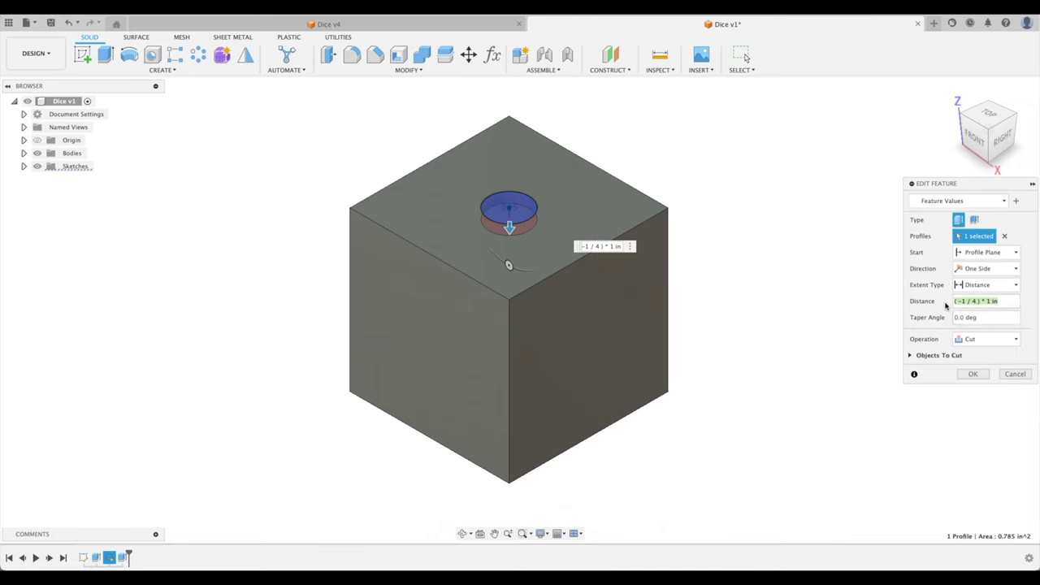
{"action": "type", "text": ".25"}
{"action": "key", "text": "BackSpace"}
{"action": "key", "text": "BackSpace"}
{"action": "key", "text": "BackSpace"}
{"action": "type", "text": "-0.25 in"}
{"action": "key", "text": "Return"}
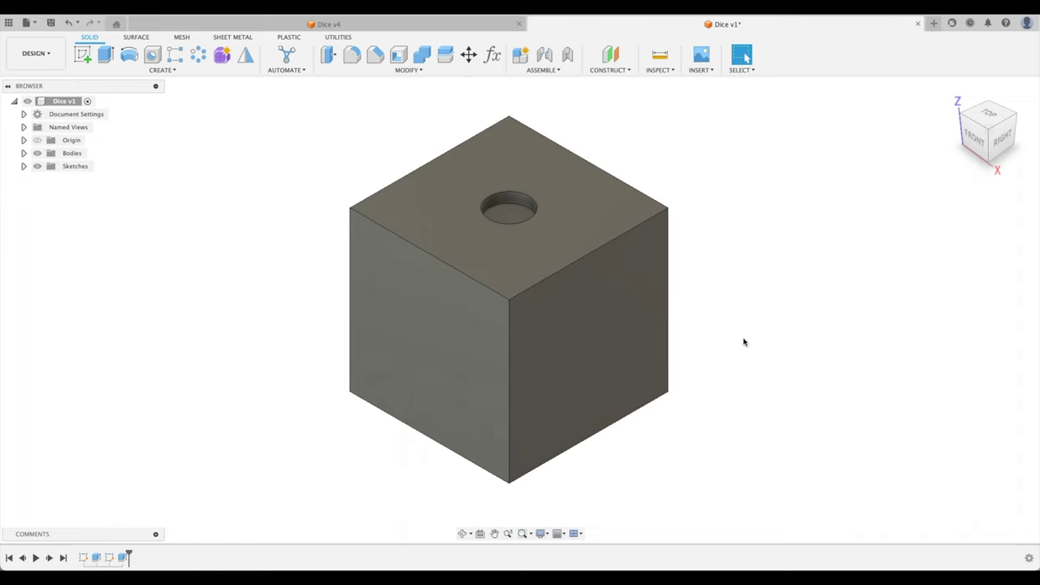
Create a sketch on the cube's front face and finish it without drawing any geometry.
{"action": "scroll", "coordinate": [650, 357], "scroll_direction": "up", "scroll_amount": 1}
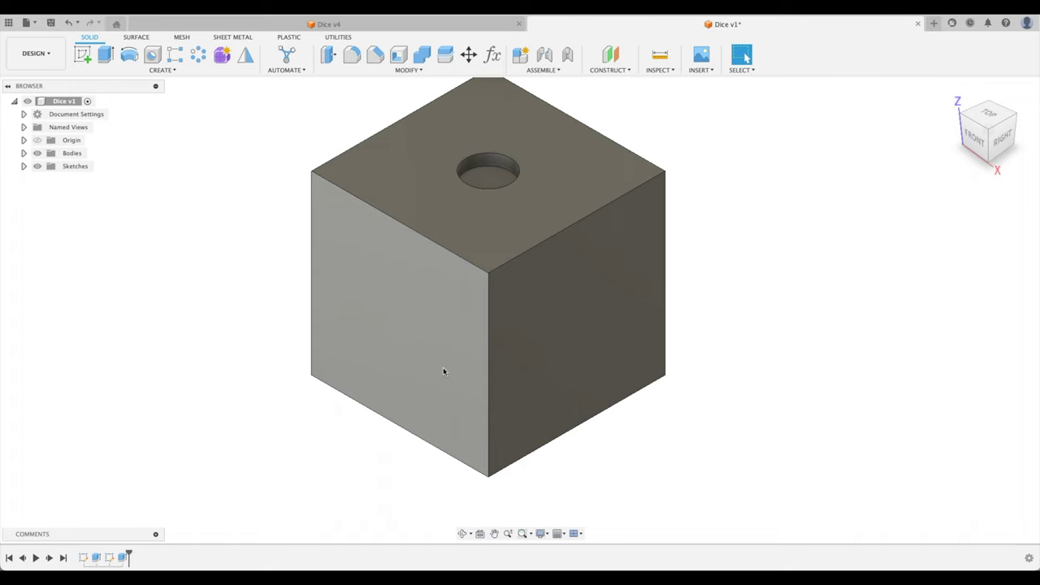
{"action": "left_click", "coordinate": [82, 55]}
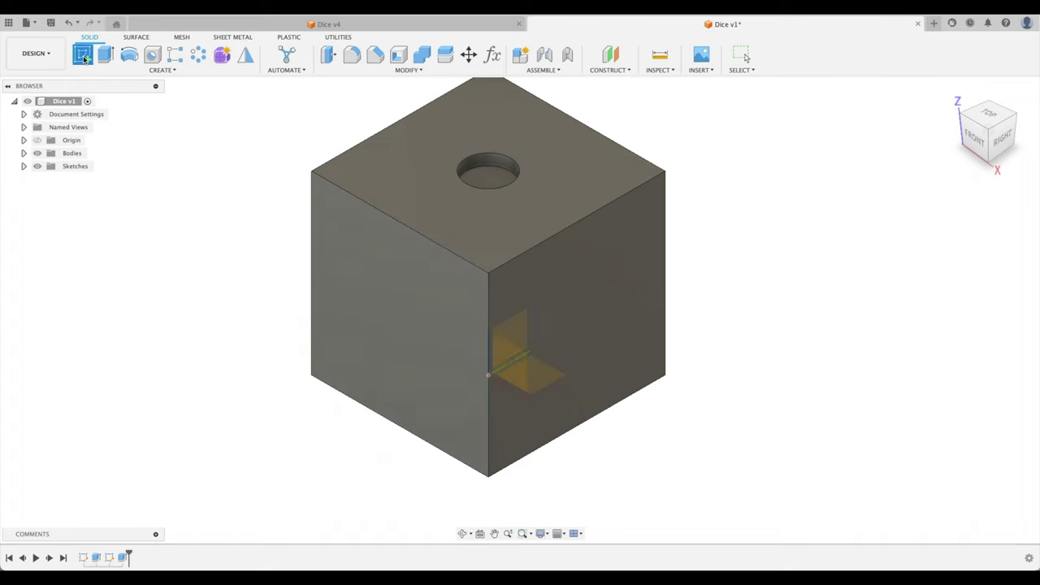
{"action": "left_click", "coordinate": [415, 295]}
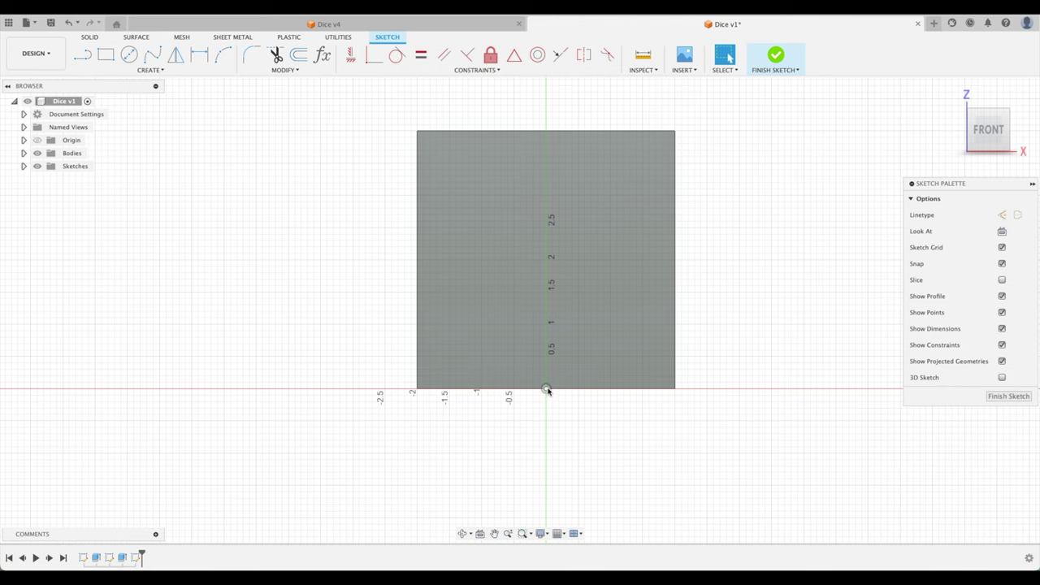
{"action": "middle_click_drag", "start_coordinate": [564, 376], "coordinate": [991, 121], "text": "shift"}
{"action": "left_click", "coordinate": [990, 122]}
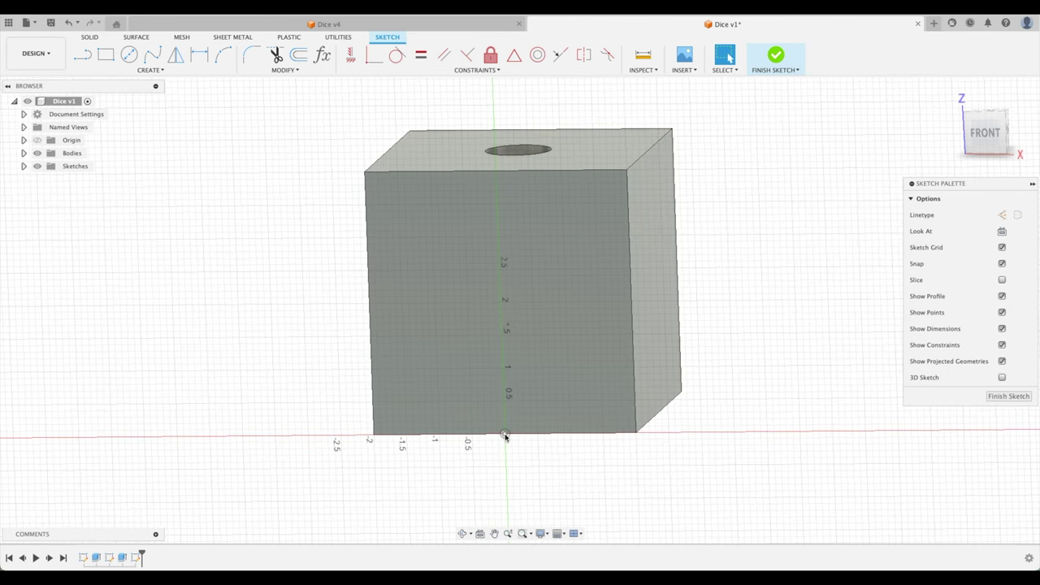
{"action": "left_click", "coordinate": [1020, 399]}
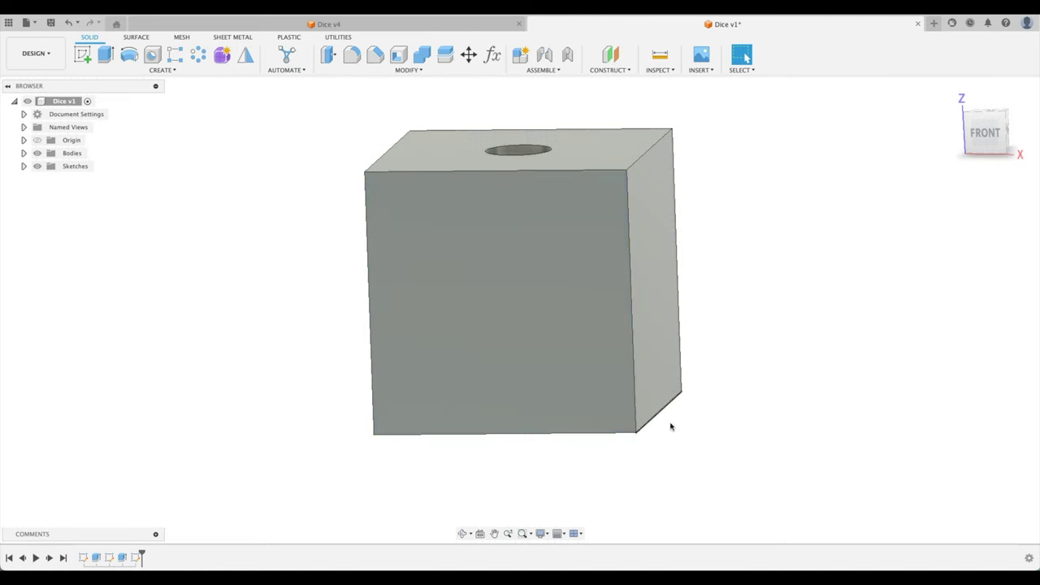
Open the cube's original extrusion for editing and set its direction to Symmetric.
{"action": "double_click", "coordinate": [122, 559]}
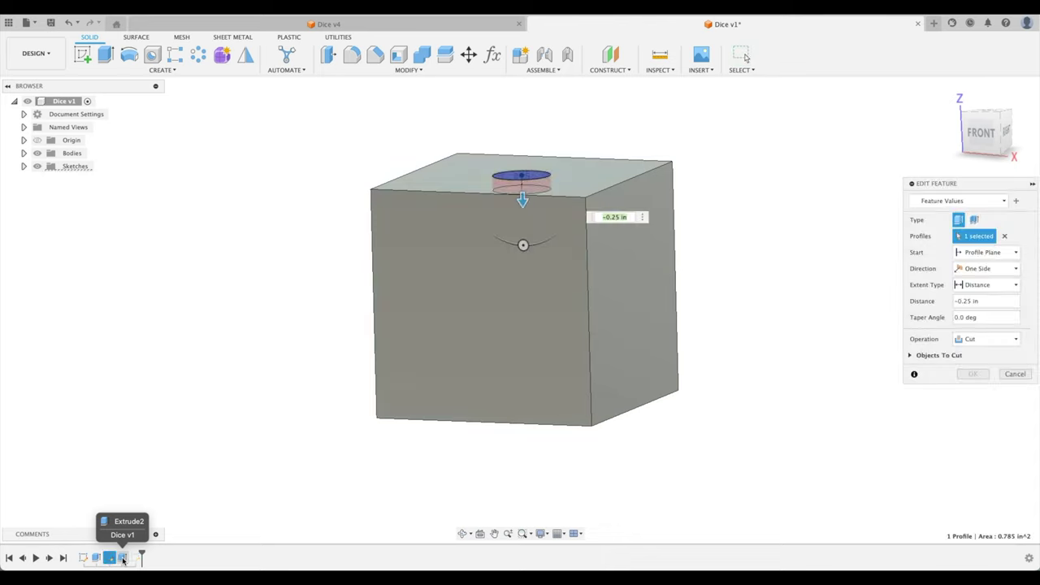
{"action": "left_click", "coordinate": [1015, 374]}
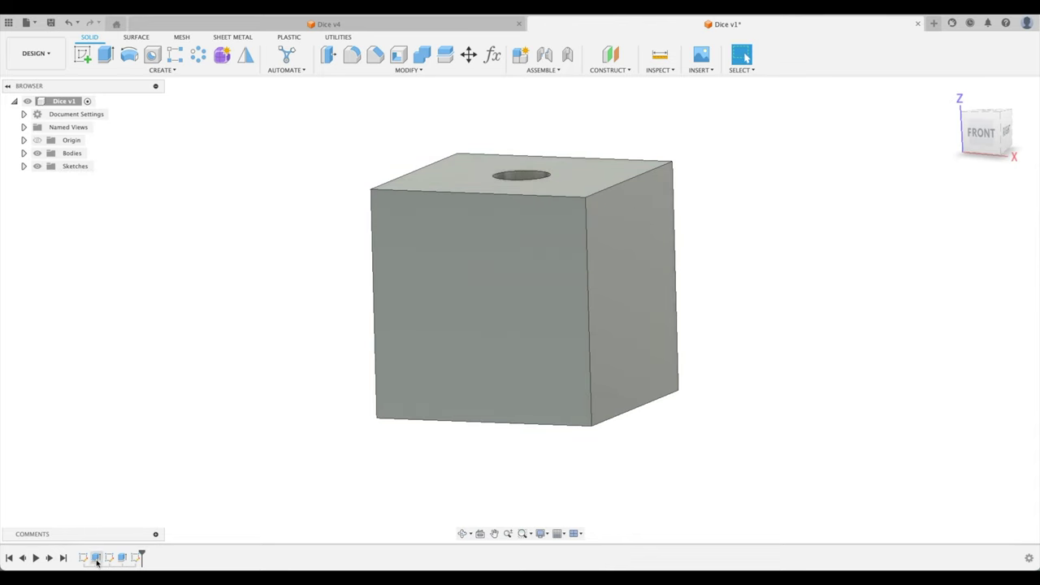
{"action": "double_click", "coordinate": [97, 559]}
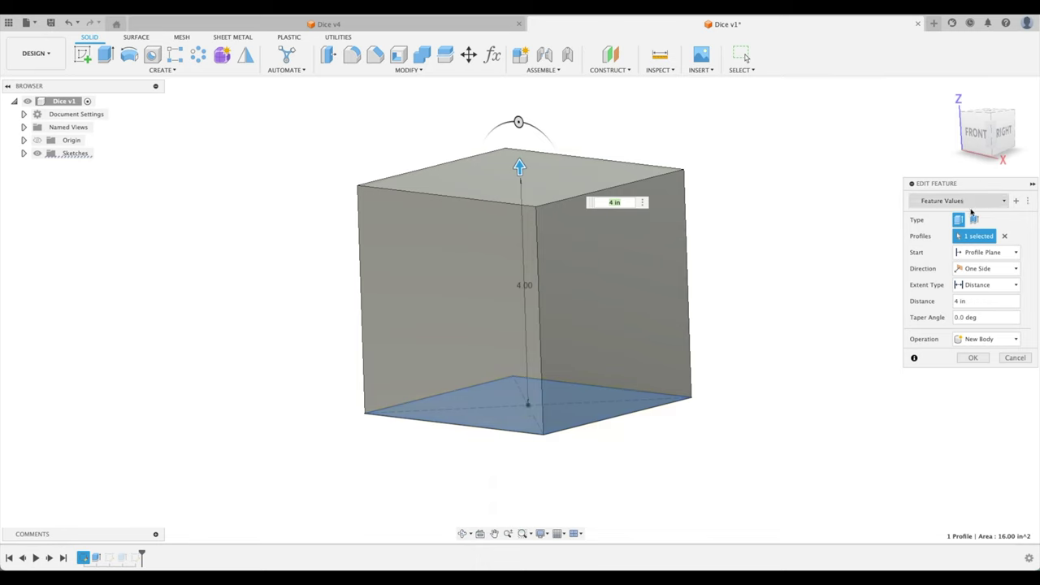
{"action": "left_click", "coordinate": [980, 272]}
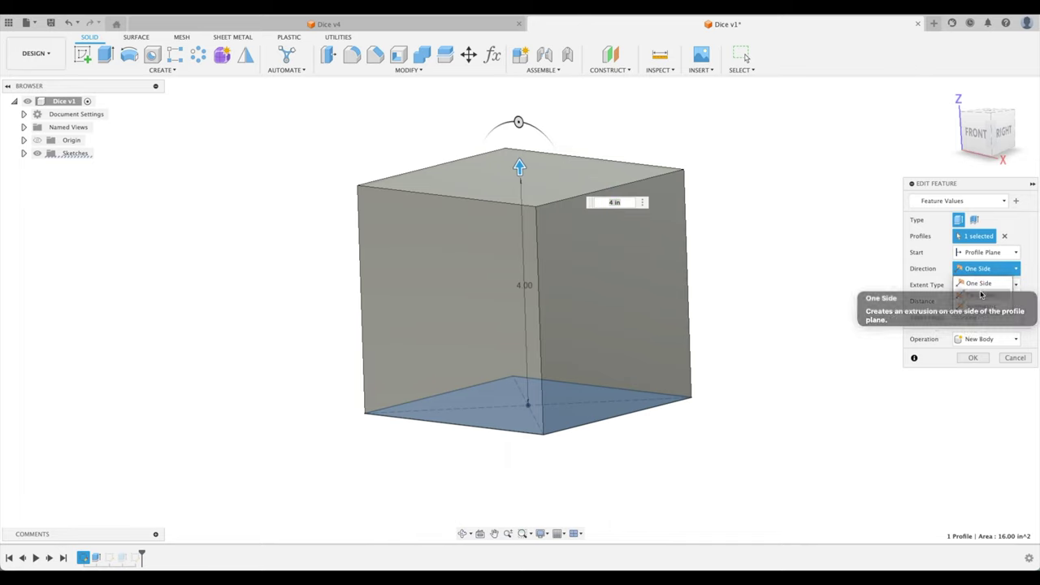
{"action": "left_click", "coordinate": [980, 307]}
{"action": "scroll", "coordinate": [837, 188], "scroll_direction": "down", "scroll_amount": 4}
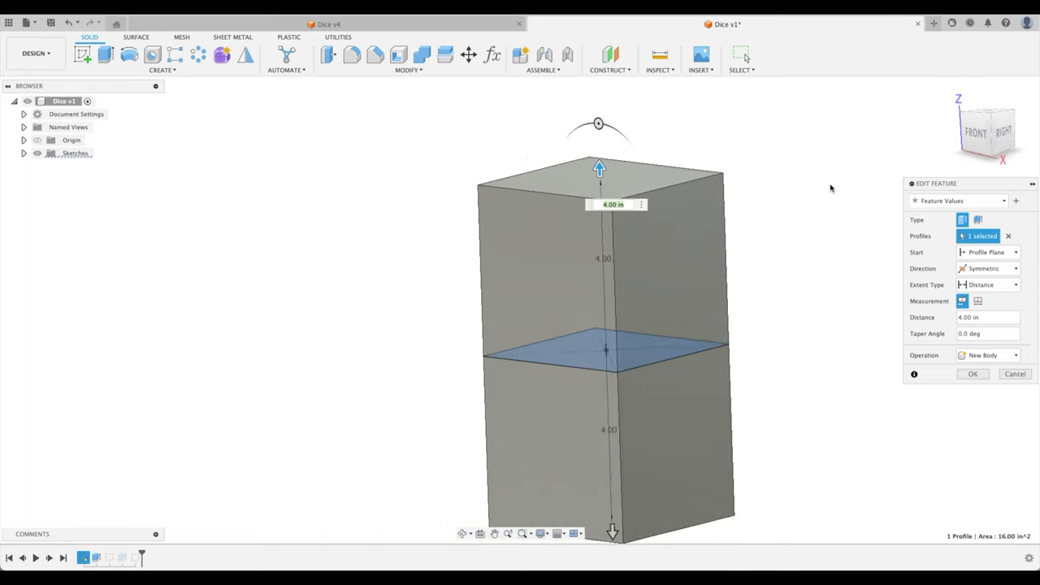
{"action": "scroll", "coordinate": [829, 211], "scroll_direction": "up", "scroll_amount": 2}
{"action": "scroll", "coordinate": [785, 262], "scroll_direction": "up", "scroll_amount": 1}
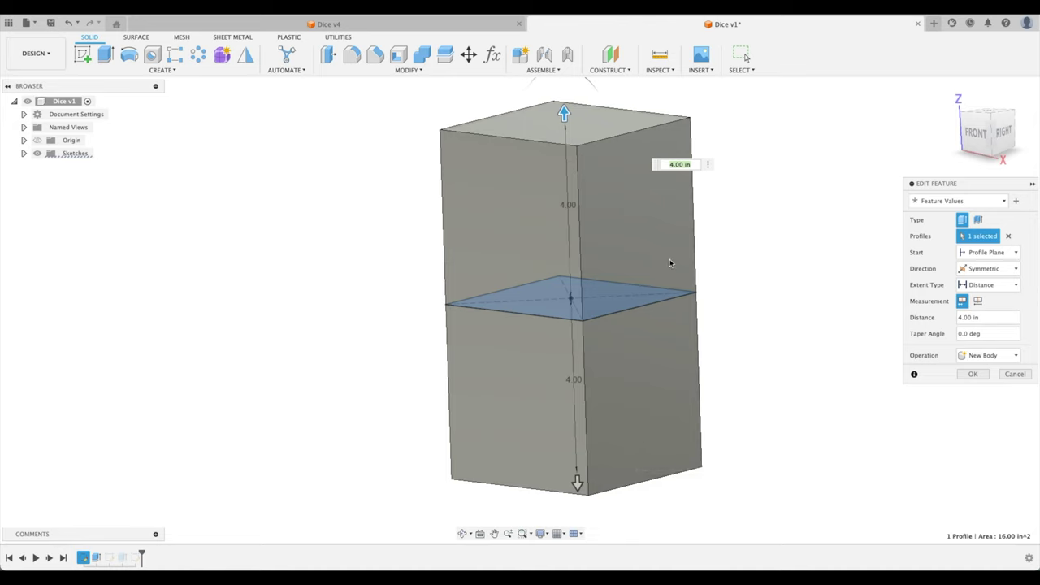
Set the symmetric extrusion's distance to 4 in with Whole Length measurement and apply the edit.
{"action": "type", "text": "4"}
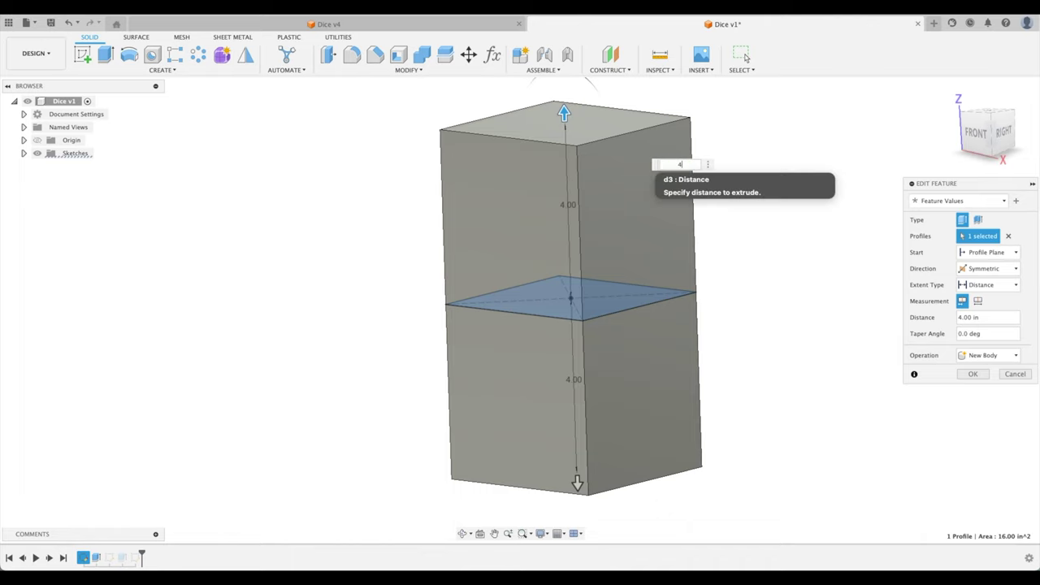
{"action": "type", "text": "/2"}
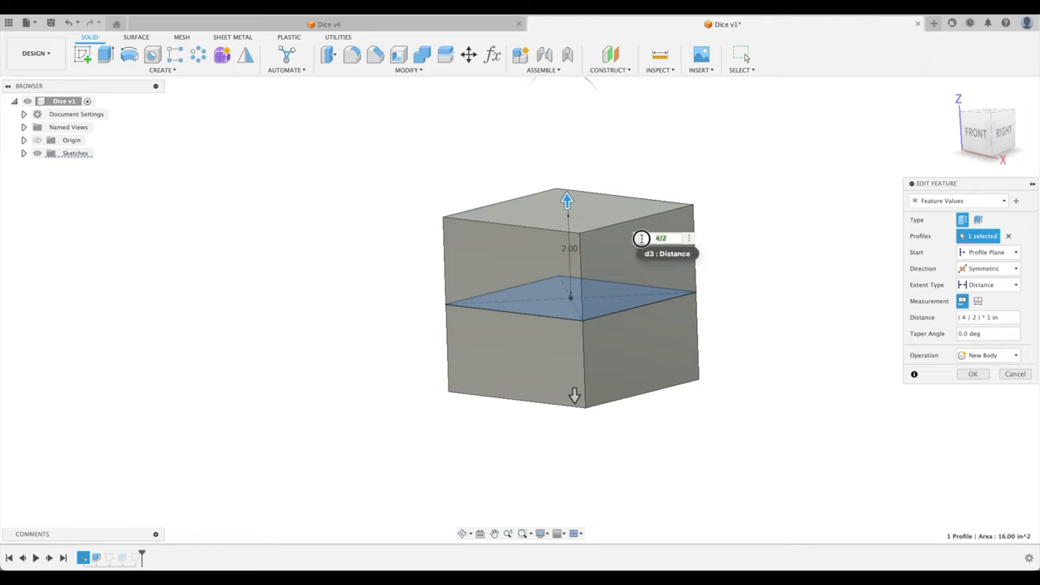
{"action": "key", "text": "BackSpace"}
{"action": "key", "text": "BackSpace"}
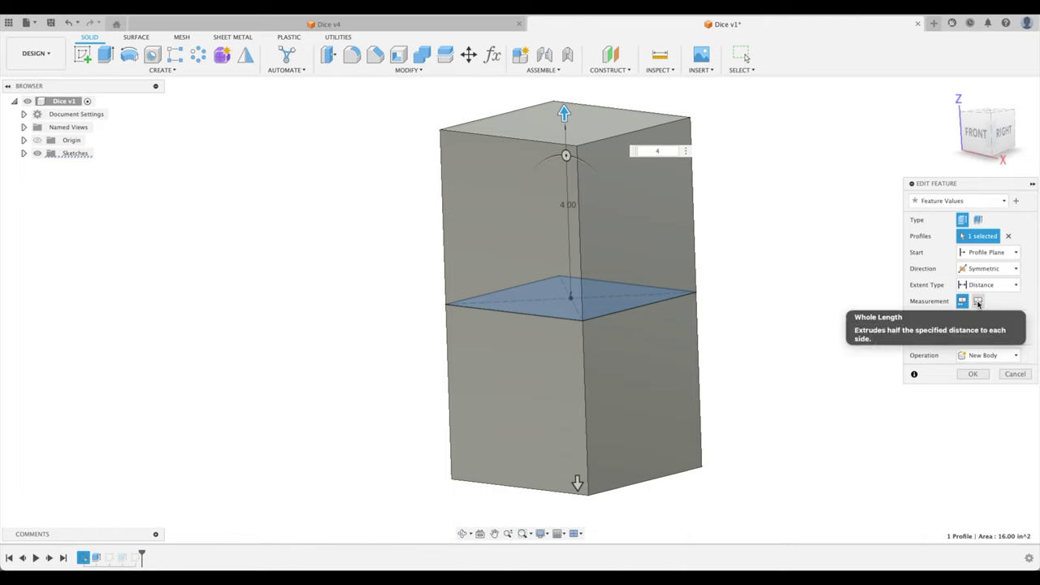
{"action": "left_click", "coordinate": [979, 303]}
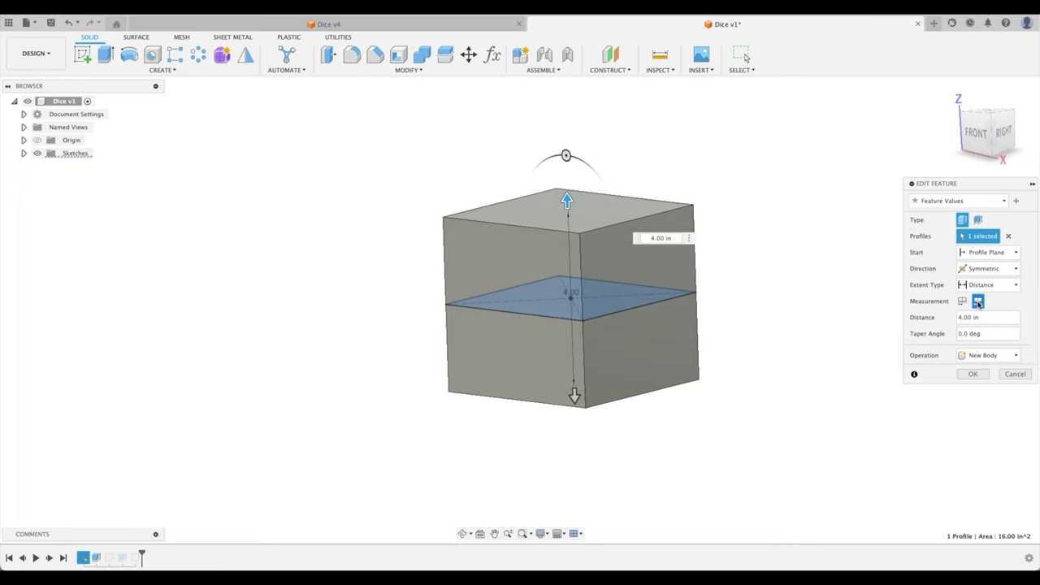
{"action": "left_click", "coordinate": [974, 374]}
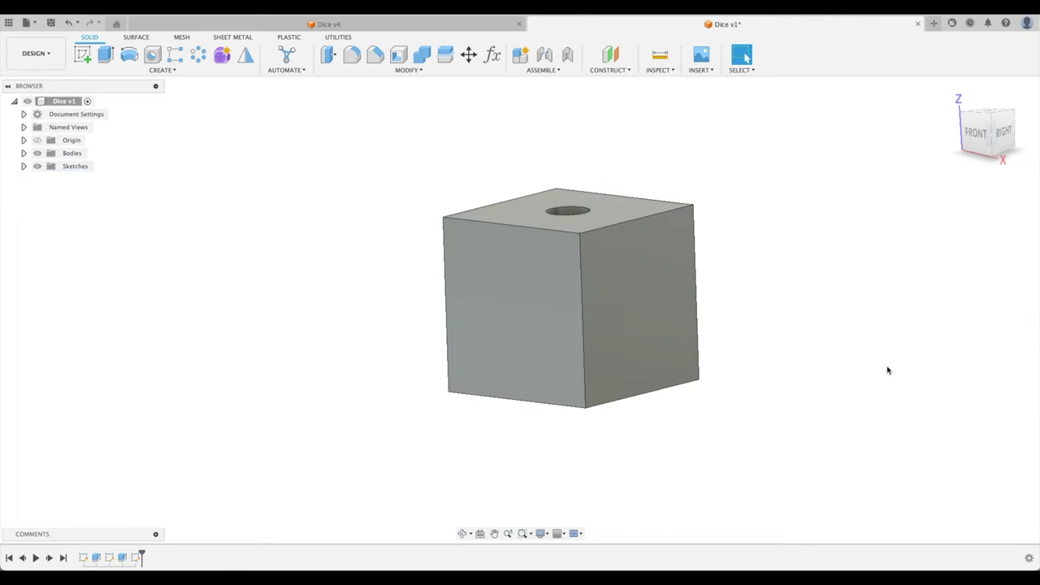
Start a new sketch on the front face of the cube.
{"action": "key", "text": "F6"}
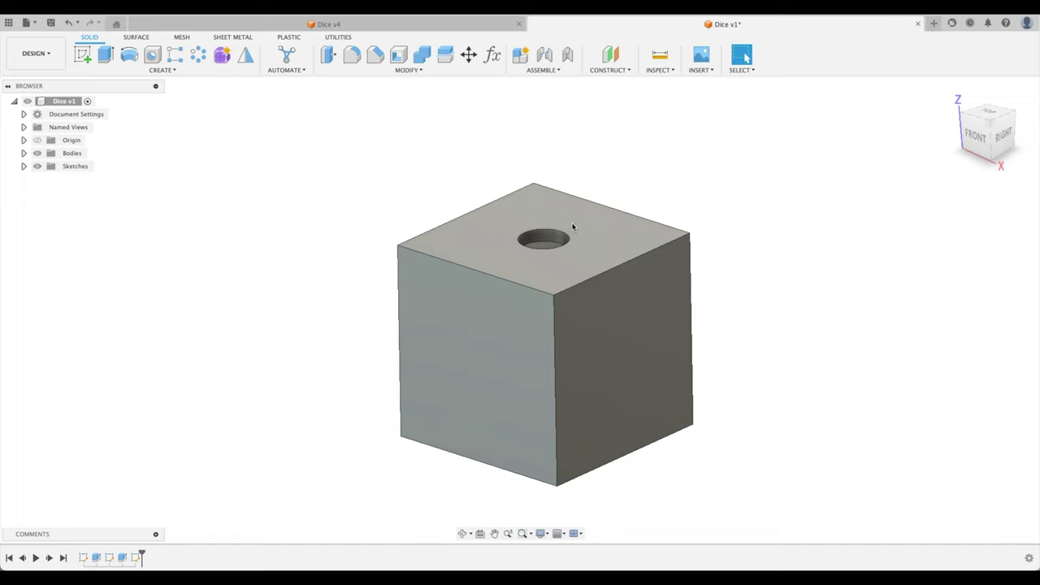
{"action": "left_click", "coordinate": [453, 321]}
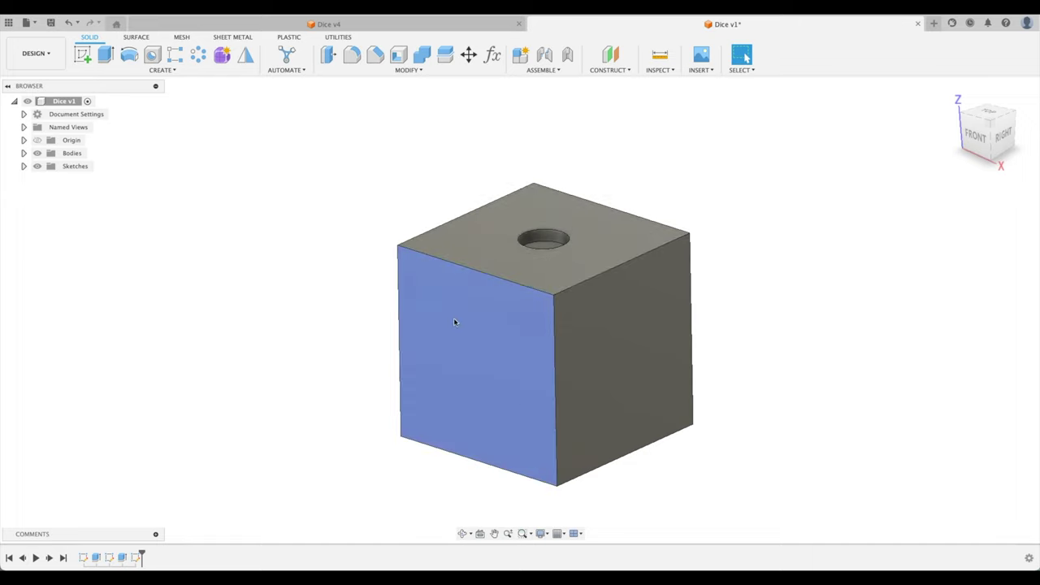
{"action": "left_click", "coordinate": [82, 55]}
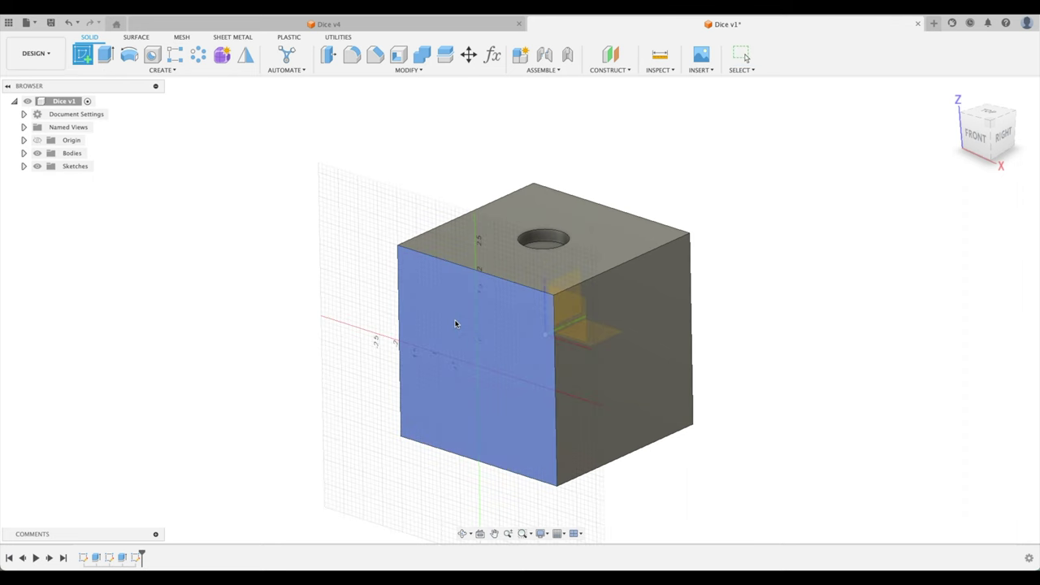
{"action": "left_click", "coordinate": [492, 325]}
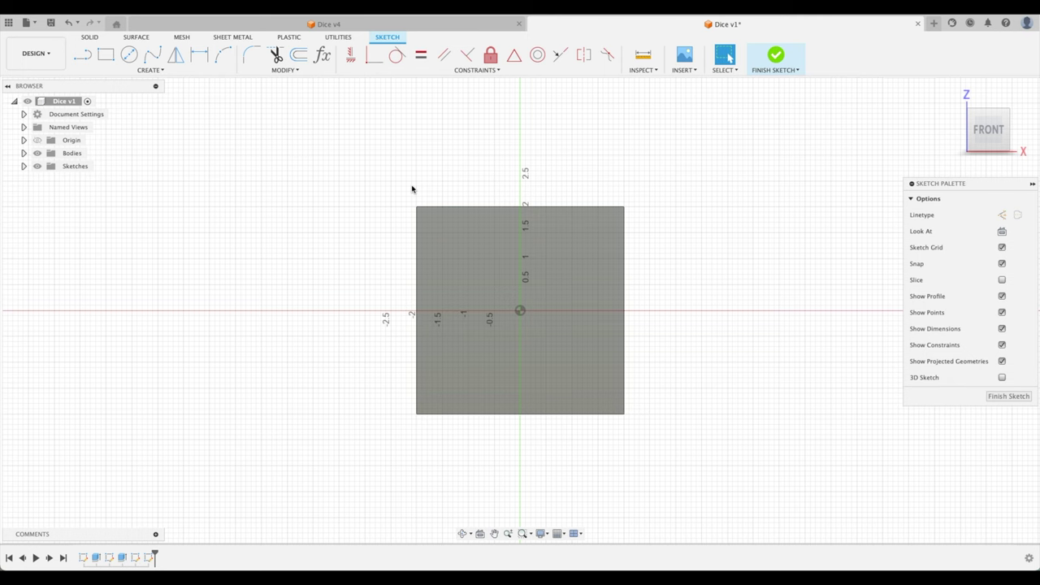
Draw a diagonal line across the front face from its upper-left corner to its lower-right corner.
{"action": "left_click", "coordinate": [82, 54]}
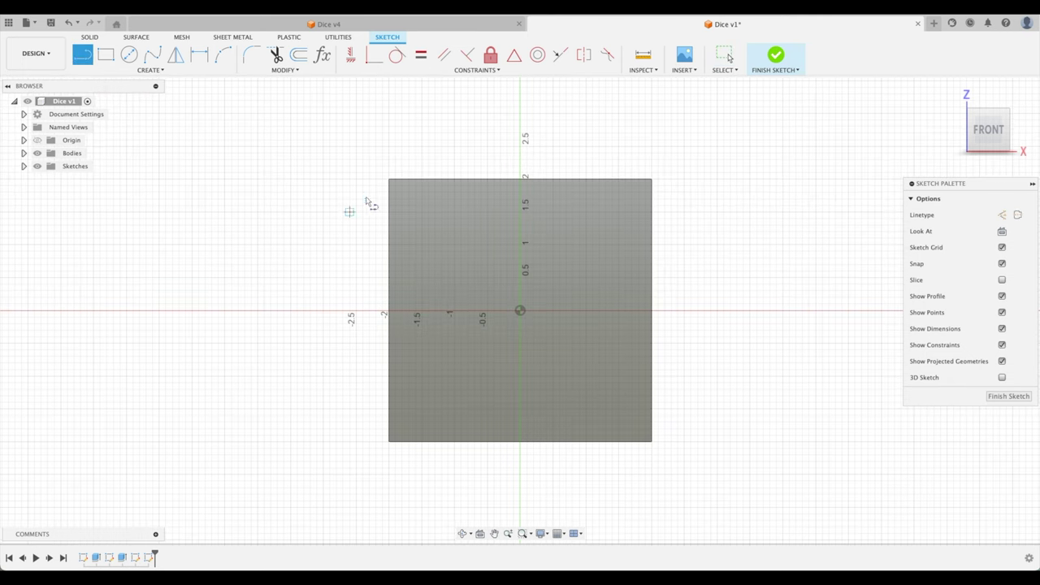
{"action": "left_click", "coordinate": [389, 178]}
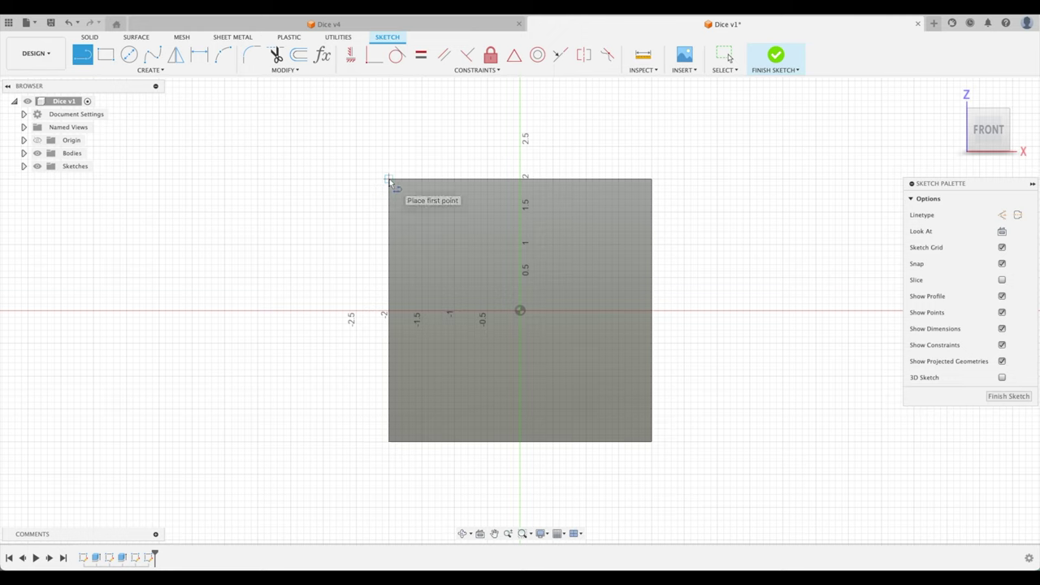
{"action": "left_click", "coordinate": [652, 441]}
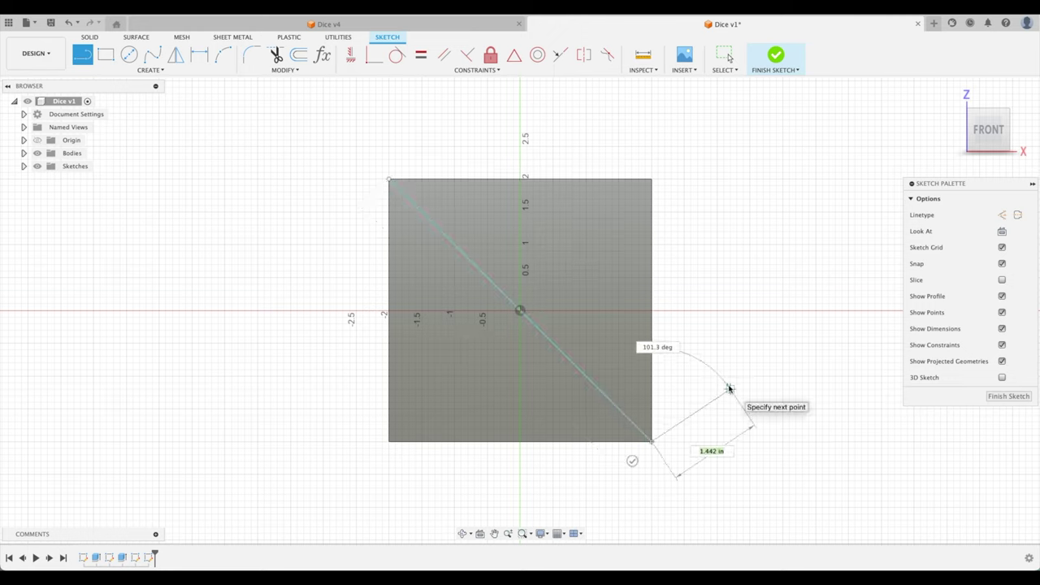
{"action": "key", "text": "Escape"}
Delete the diagonal line from the front face sketch.
{"action": "left_click", "coordinate": [593, 383]}
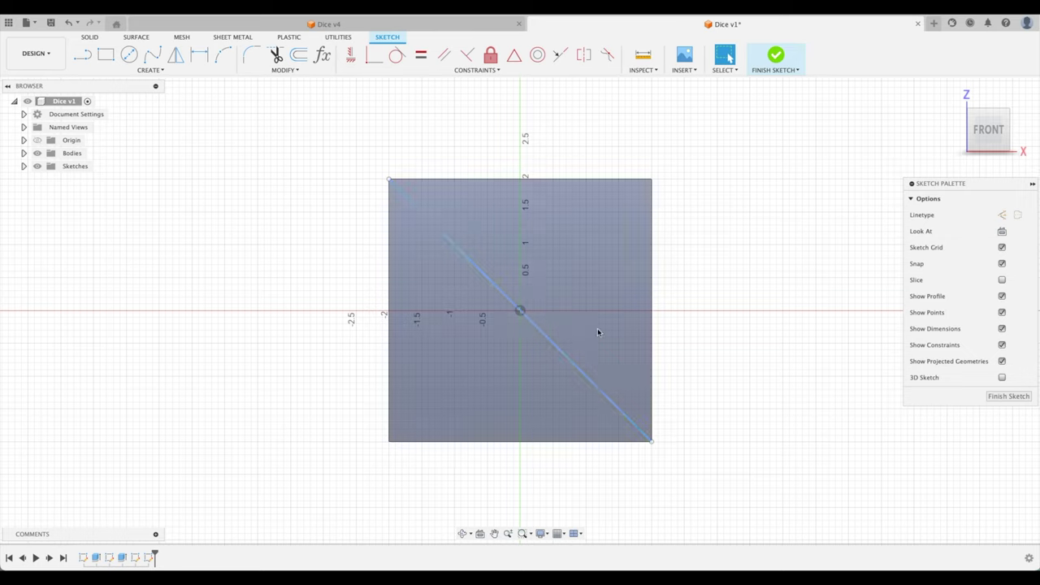
{"action": "left_click", "coordinate": [568, 360]}
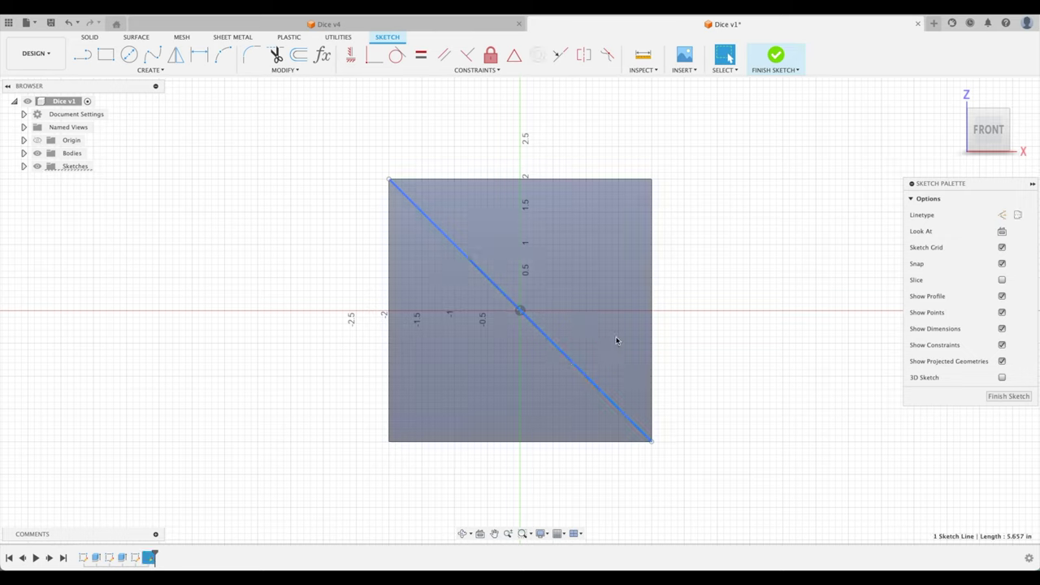
{"action": "key", "text": "Delete"}
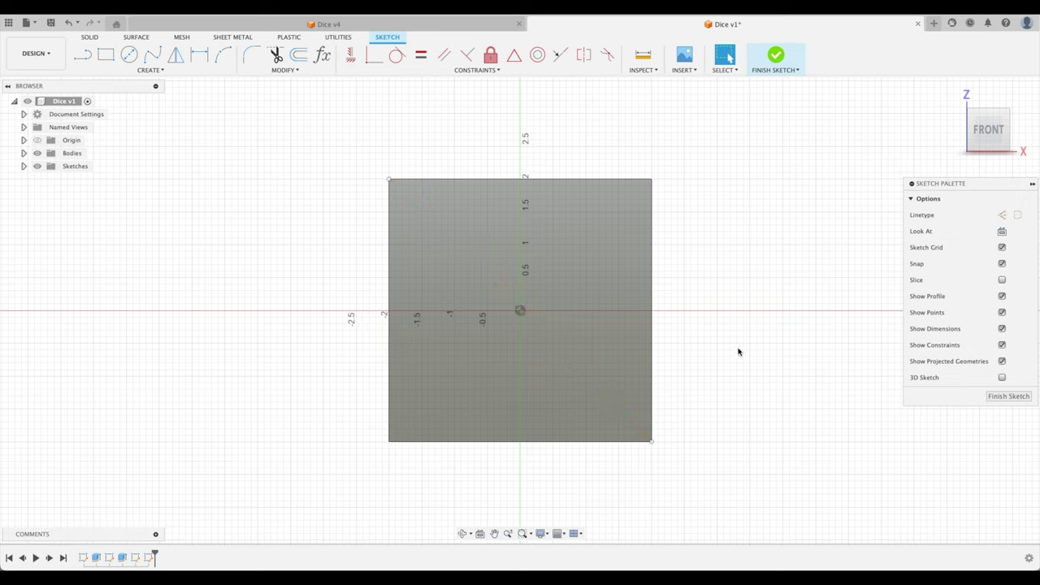
Sketch a 1 in diameter circle centred on the origin of the front face.
{"action": "left_click", "coordinate": [128, 54]}
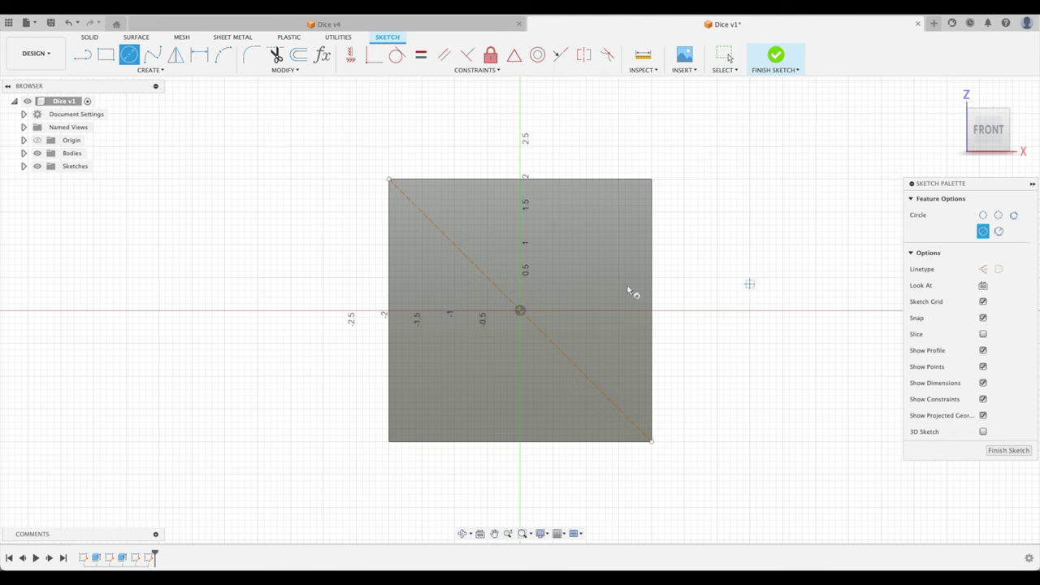
{"action": "left_click", "coordinate": [520, 309]}
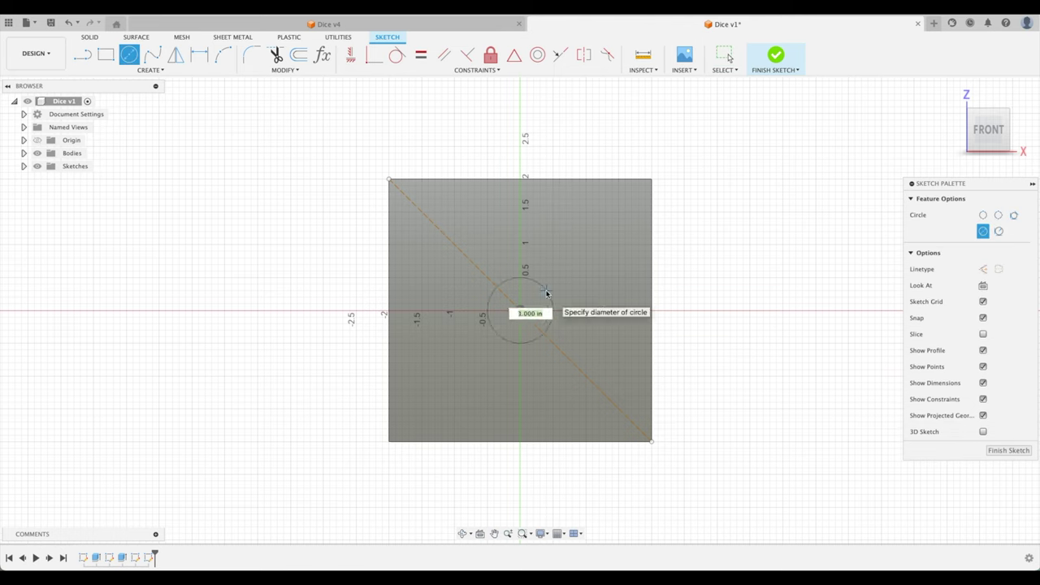
{"action": "key", "text": "Return"}
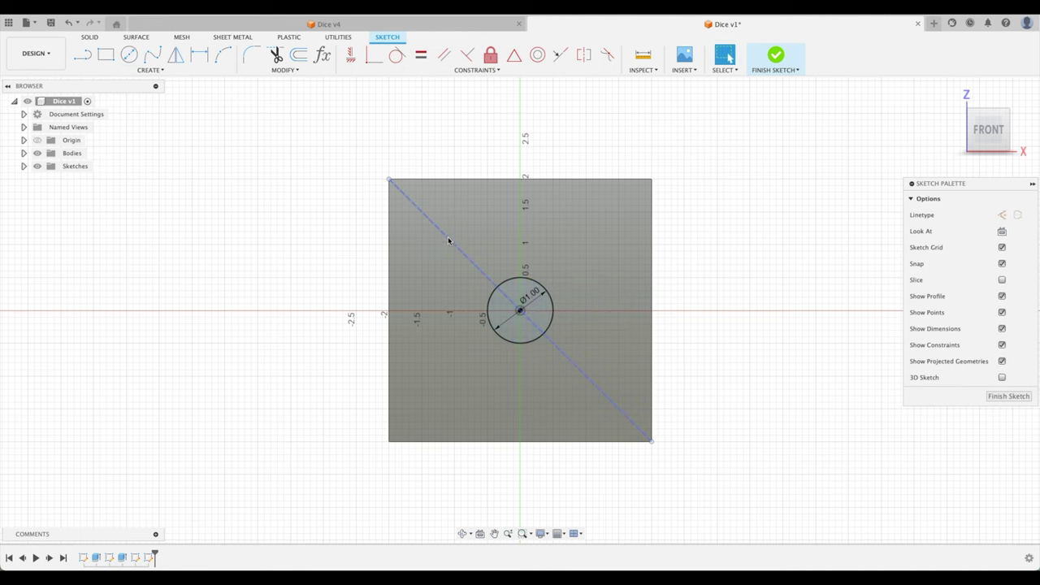
Delete the dashed diagonal construction line from the front face sketch.
{"action": "scroll", "coordinate": [447, 241], "scroll_direction": "up", "scroll_amount": 3}
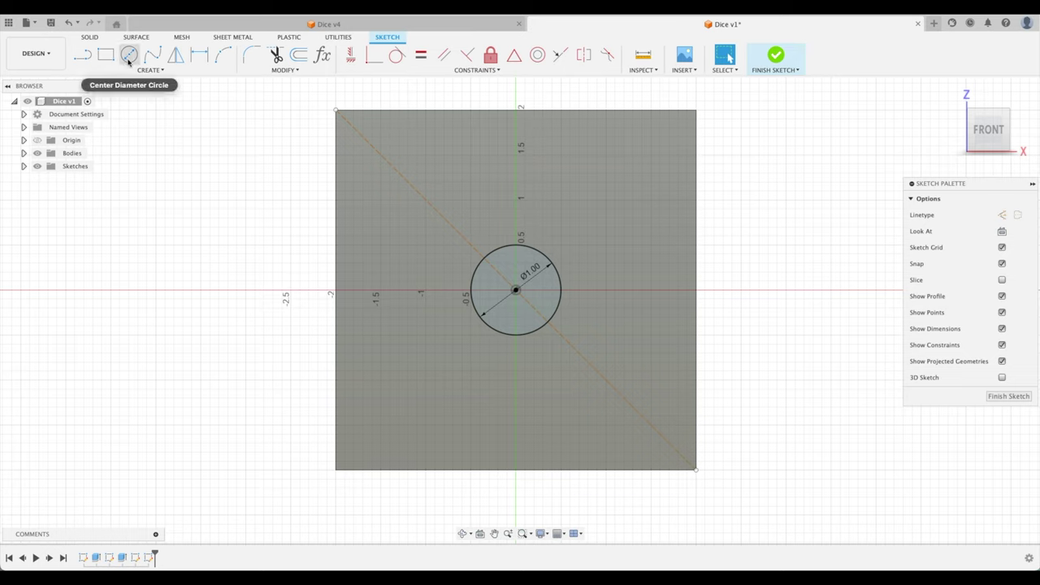
{"action": "left_click", "coordinate": [412, 190]}
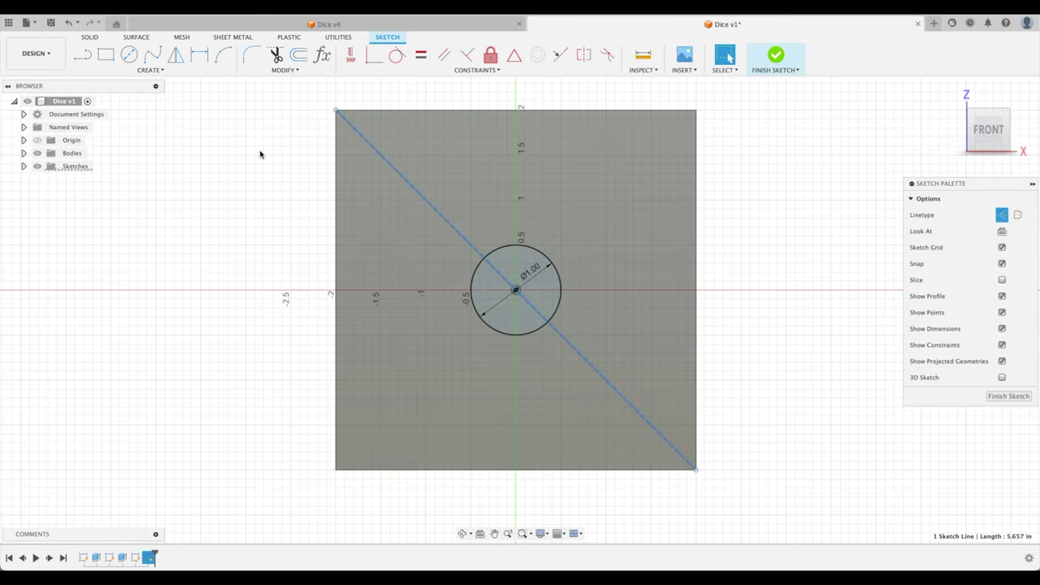
{"action": "key", "text": "Delete"}
Draw a diagonal construction line across the front face from its upper-left corner to its lower-right corner.
{"action": "left_click", "coordinate": [86, 57]}
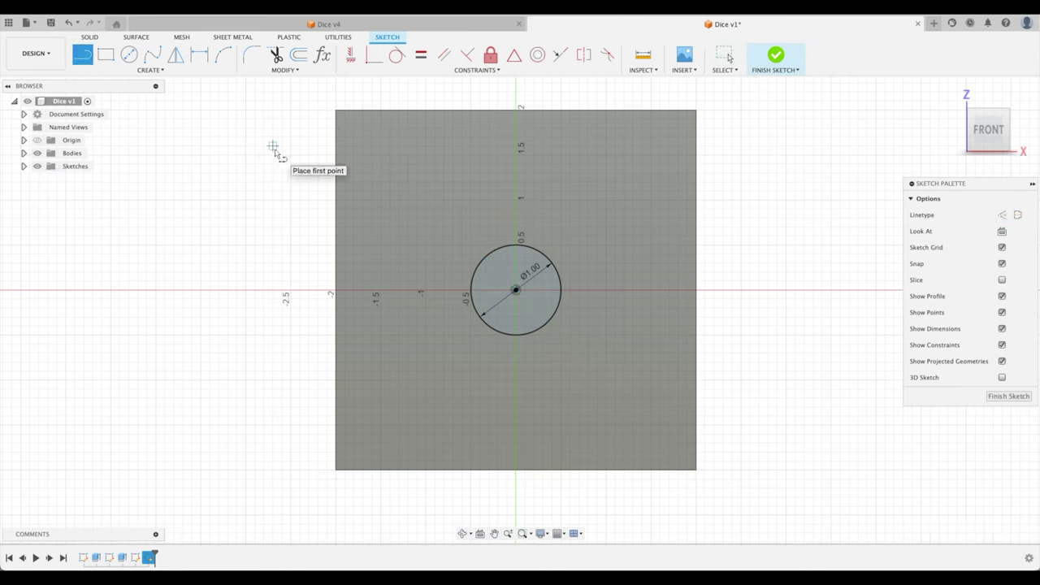
{"action": "key", "text": "x"}
{"action": "left_click", "coordinate": [336, 110]}
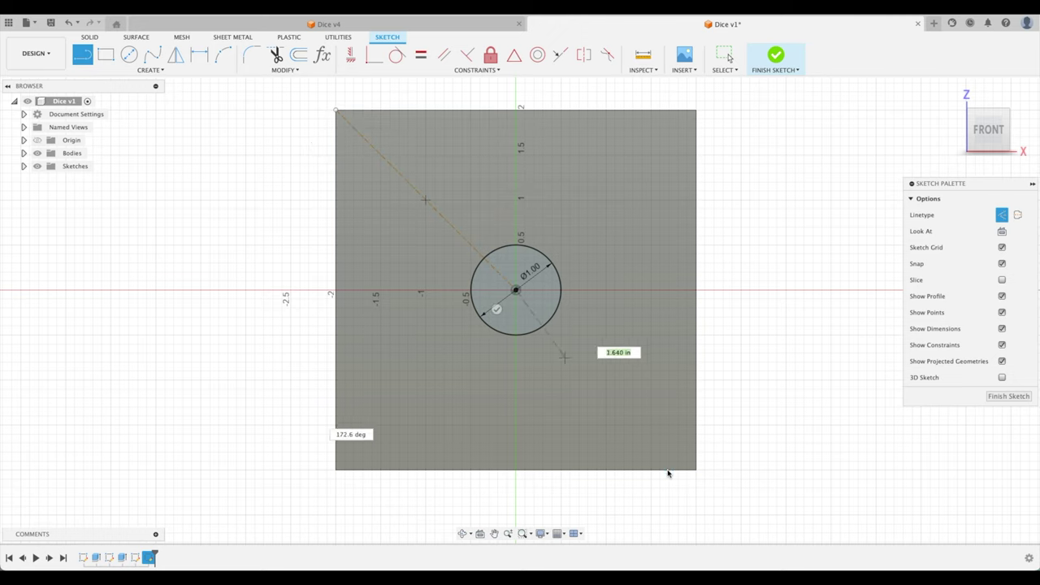
{"action": "left_click", "coordinate": [696, 470]}
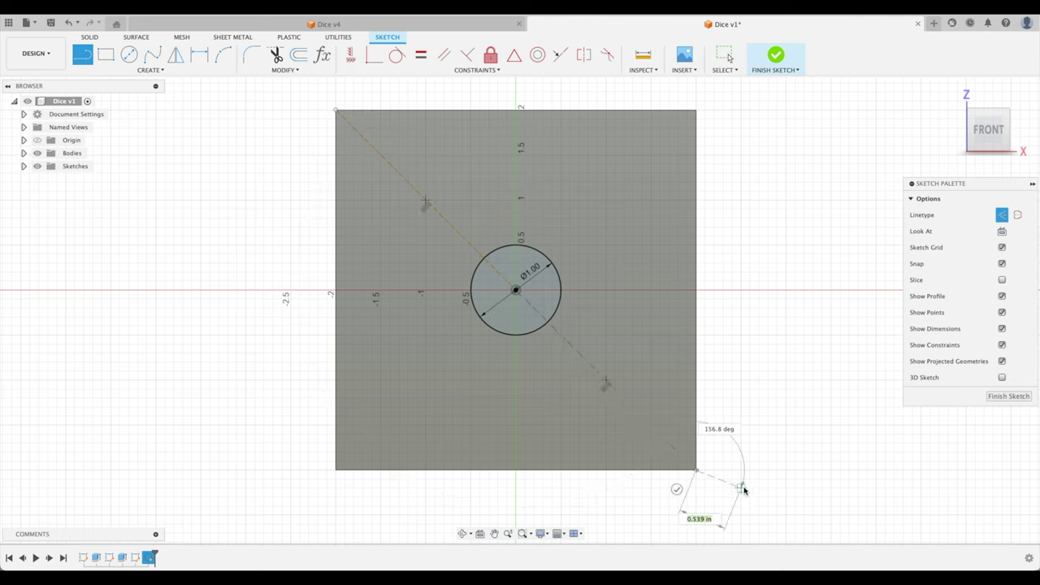
{"action": "key", "text": "Escape"}
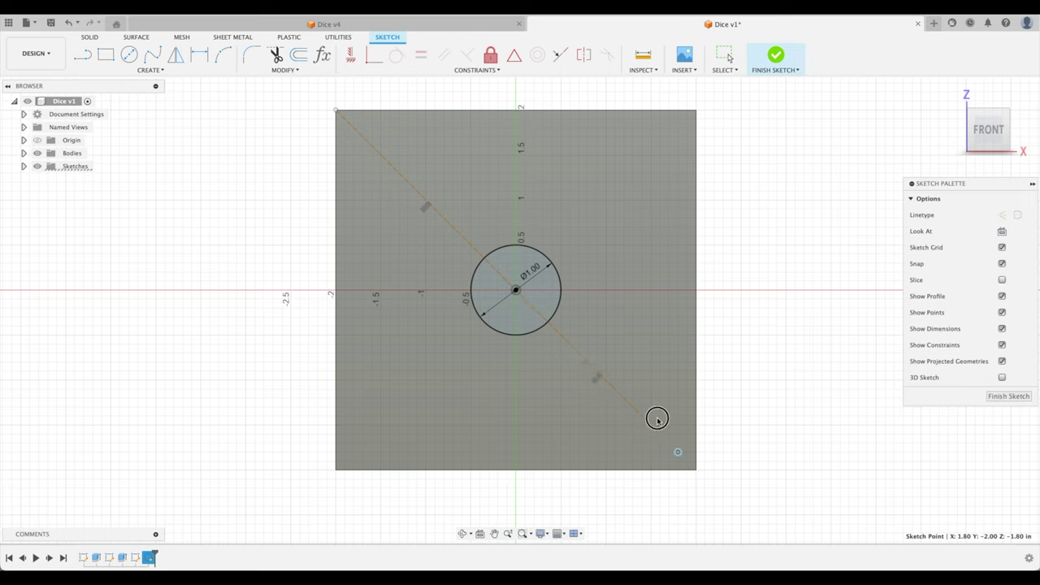
Pull the diagonal's lower end off the corner and constrain it coincident with the face's lower-right corner.
{"action": "left_click", "coordinate": [658, 442]}
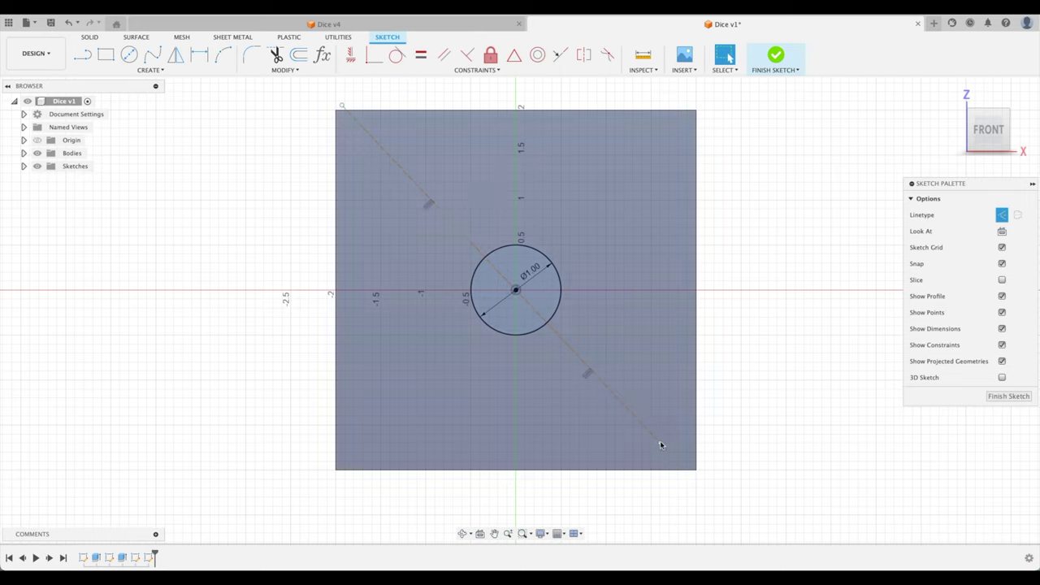
{"action": "left_click", "coordinate": [374, 55]}
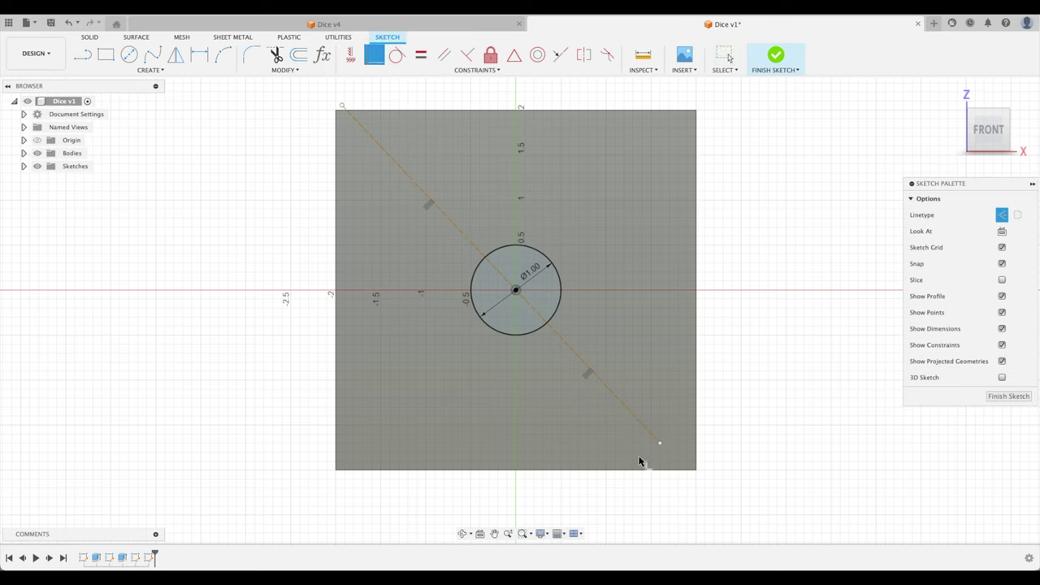
{"action": "left_click", "coordinate": [660, 443]}
{"action": "left_click", "coordinate": [696, 469]}
{"action": "key", "text": "Escape"}
Pull the diagonal's upper end inward and constrain it coincident with the face's upper-left corner.
{"action": "left_click_drag", "start_coordinate": [338, 111], "coordinate": [373, 165]}
{"action": "left_click", "coordinate": [373, 165]}
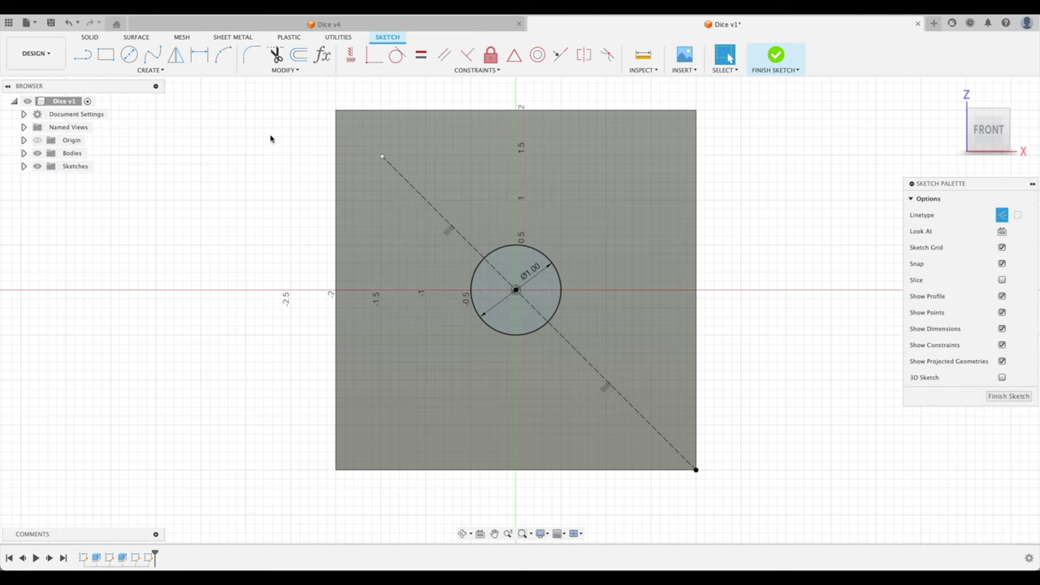
{"action": "left_click", "coordinate": [373, 55]}
{"action": "left_click", "coordinate": [383, 156]}
{"action": "left_click", "coordinate": [337, 111]}
{"action": "key", "text": "Escape"}
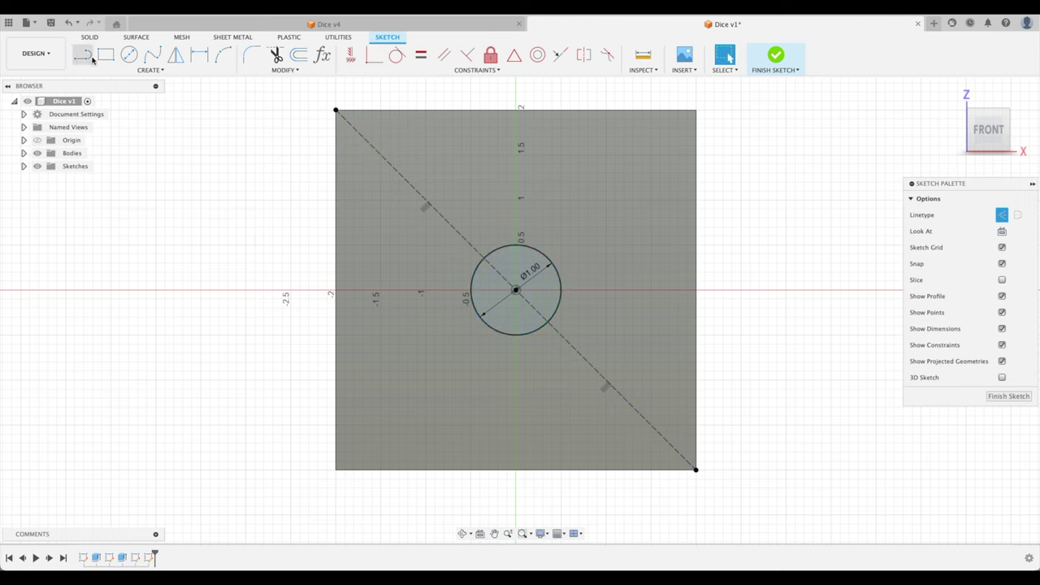
Turn off construction linetype and draw a circle centred on the diagonal, halfway between the face centre and the upper-left corner.
{"action": "left_click", "coordinate": [130, 56]}
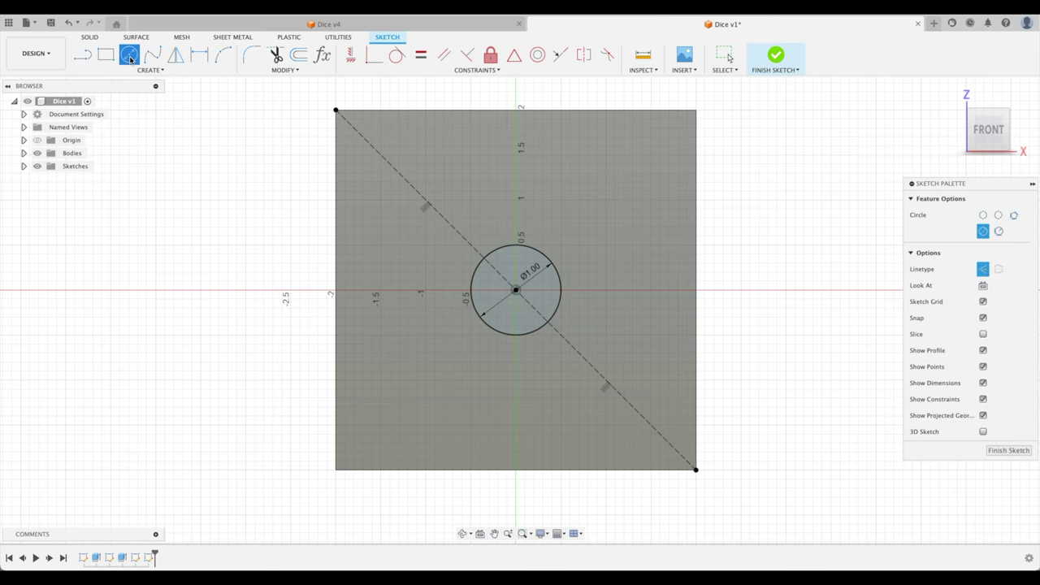
{"action": "left_click", "coordinate": [984, 271]}
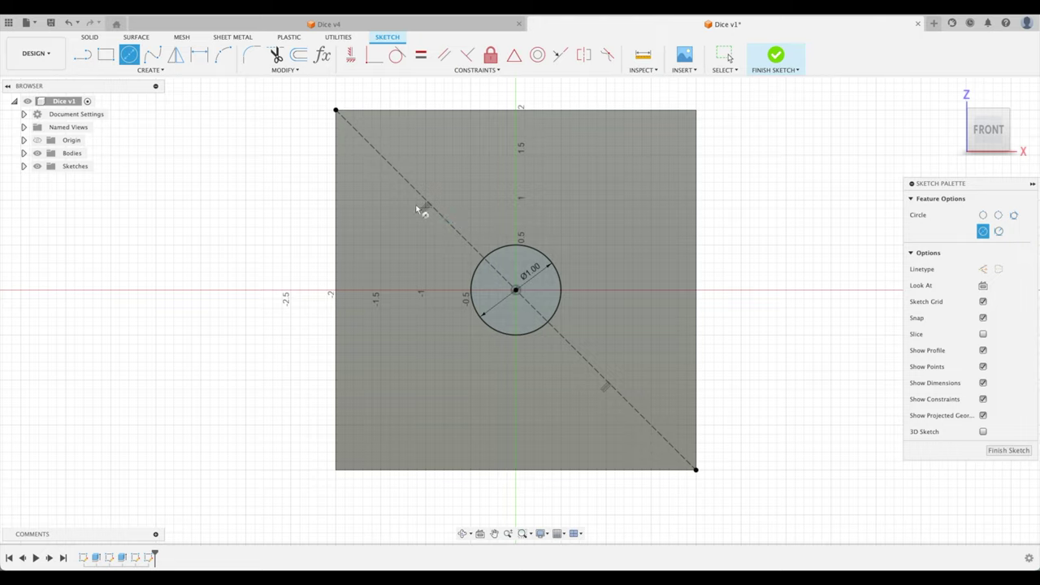
{"action": "scroll", "coordinate": [416, 209], "scroll_direction": "up", "scroll_amount": 6}
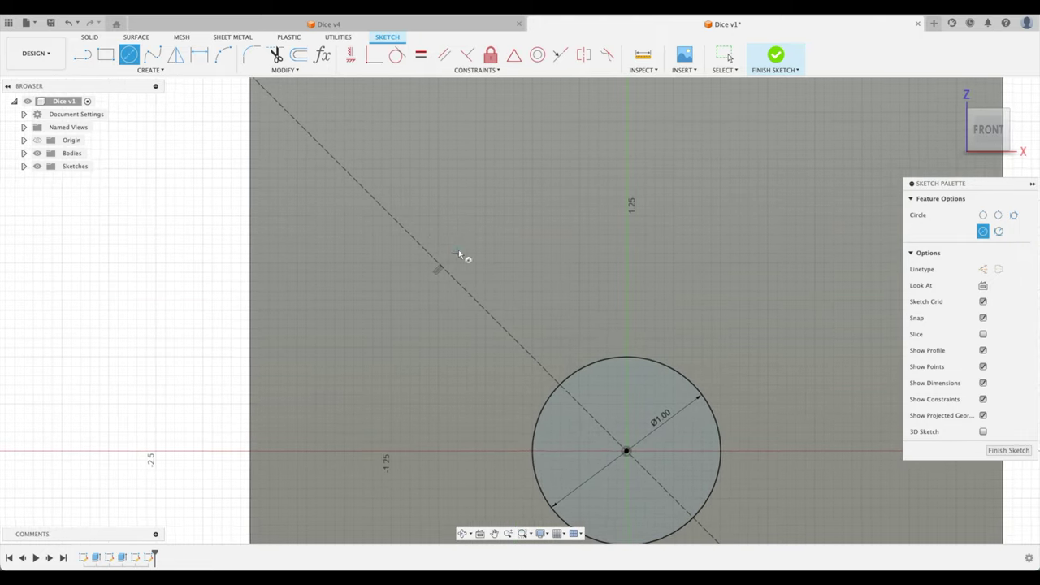
{"action": "scroll", "coordinate": [460, 256], "scroll_direction": "down", "scroll_amount": 2}
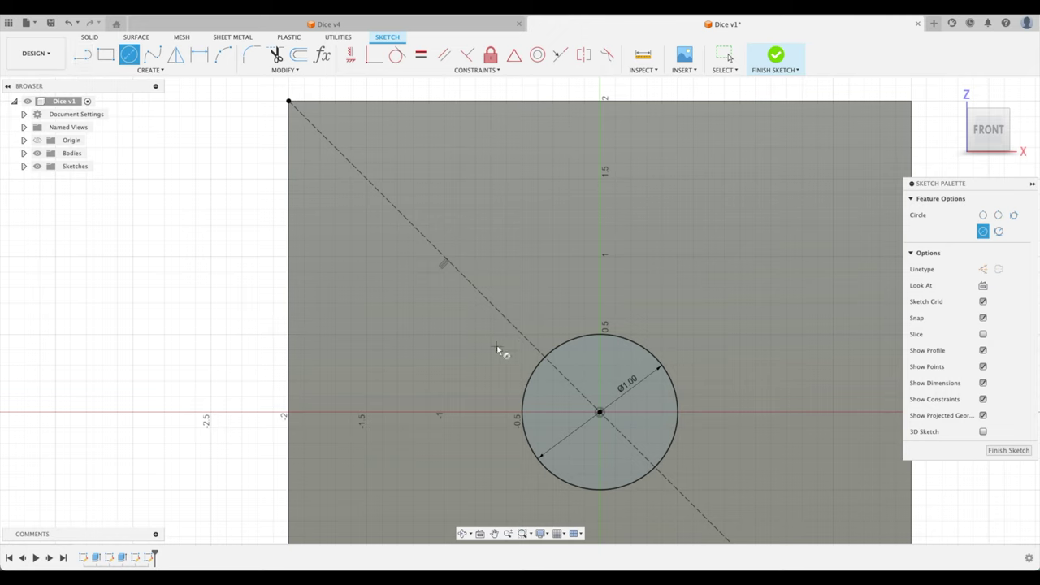
{"action": "left_click", "coordinate": [444, 260]}
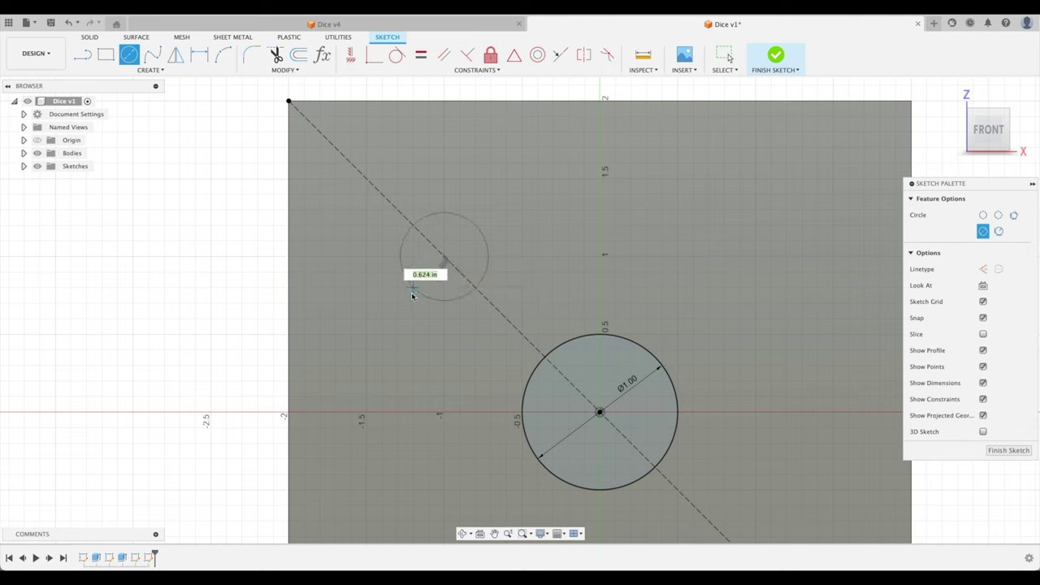
{"action": "left_click", "coordinate": [362, 337]}
Draw a smaller circle centred on the diagonal, halfway between the face centre and the lower-right corner.
{"action": "scroll", "coordinate": [212, 240], "scroll_direction": "down", "scroll_amount": 3}
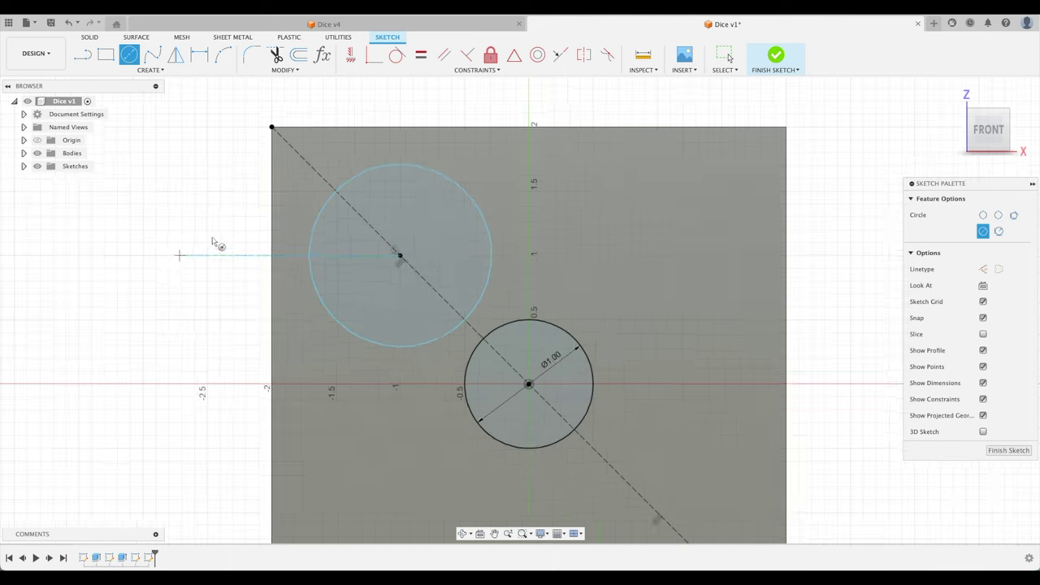
{"action": "scroll", "coordinate": [582, 452], "scroll_direction": "up", "scroll_amount": 4}
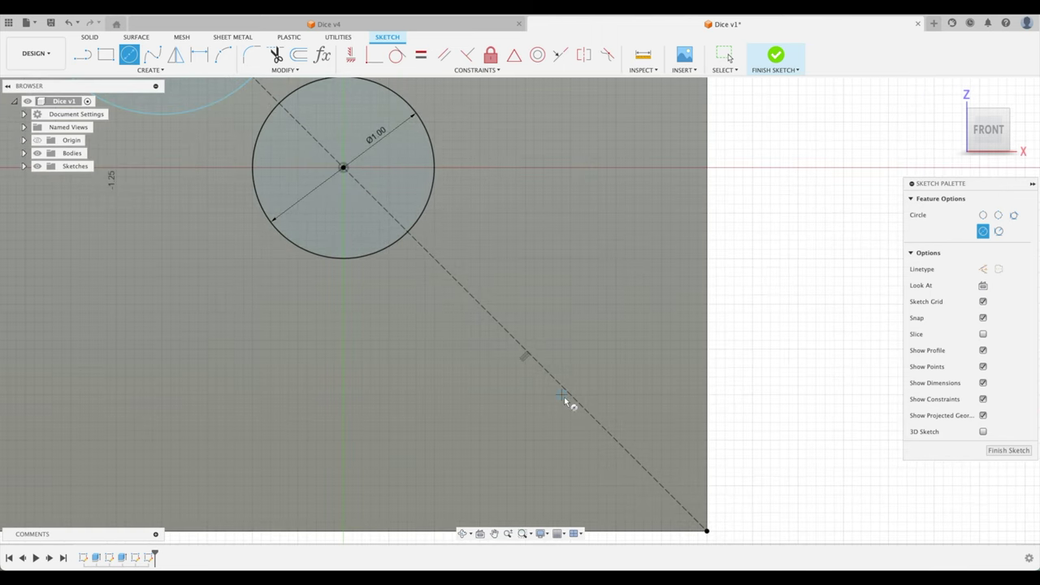
{"action": "left_click", "coordinate": [525, 351]}
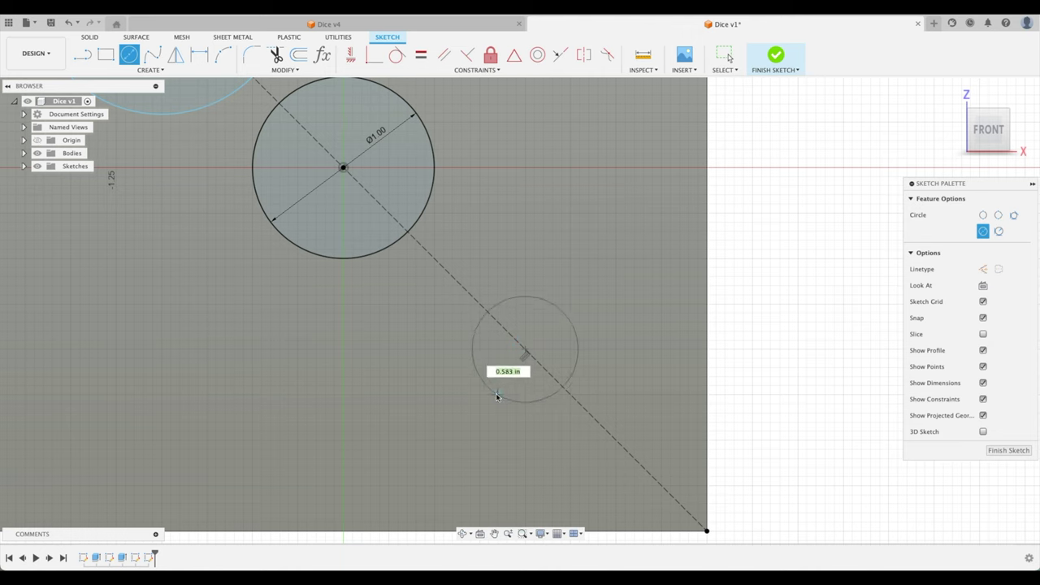
{"action": "left_click", "coordinate": [509, 379]}
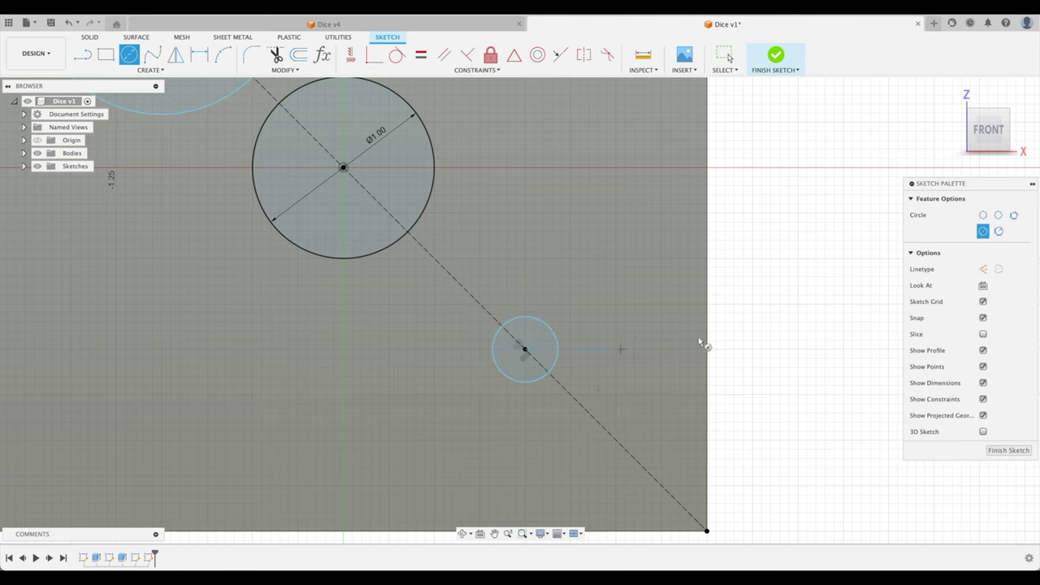
{"action": "scroll", "coordinate": [730, 345], "scroll_direction": "down", "scroll_amount": 2}
{"action": "mouse_move", "coordinate": [746, 357]}
{"action": "middle_mouse_down"}
{"action": "mouse_move", "coordinate": [763, 420]}
{"action": "mouse_move", "coordinate": [773, 387]}
{"action": "middle_mouse_up"}
{"action": "scroll", "coordinate": [775, 420], "scroll_direction": "down", "scroll_amount": 2}
{"action": "scroll", "coordinate": [775, 415], "scroll_direction": "up", "scroll_amount": 1}
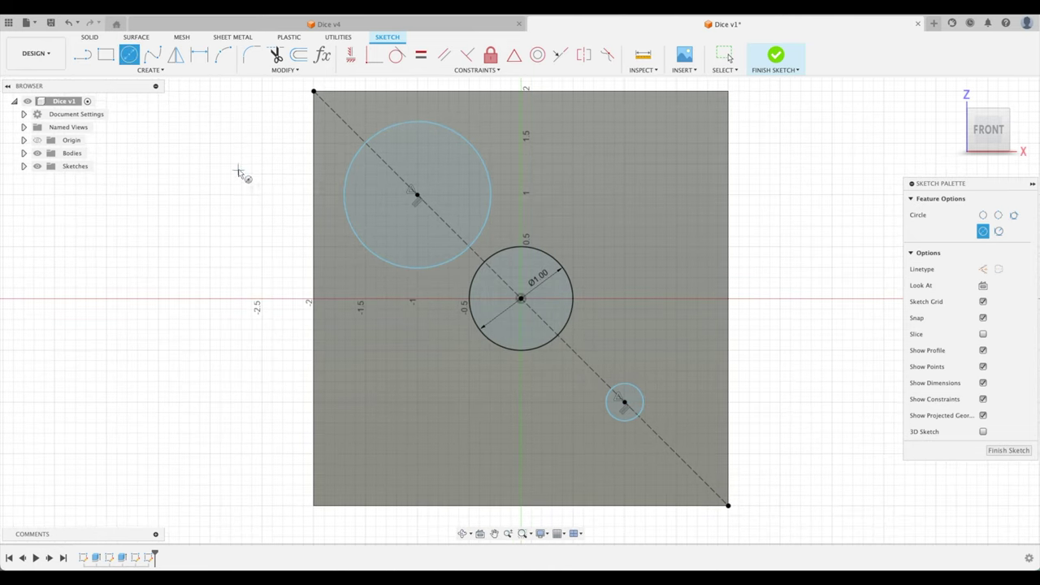
{"action": "key", "text": "Escape"}
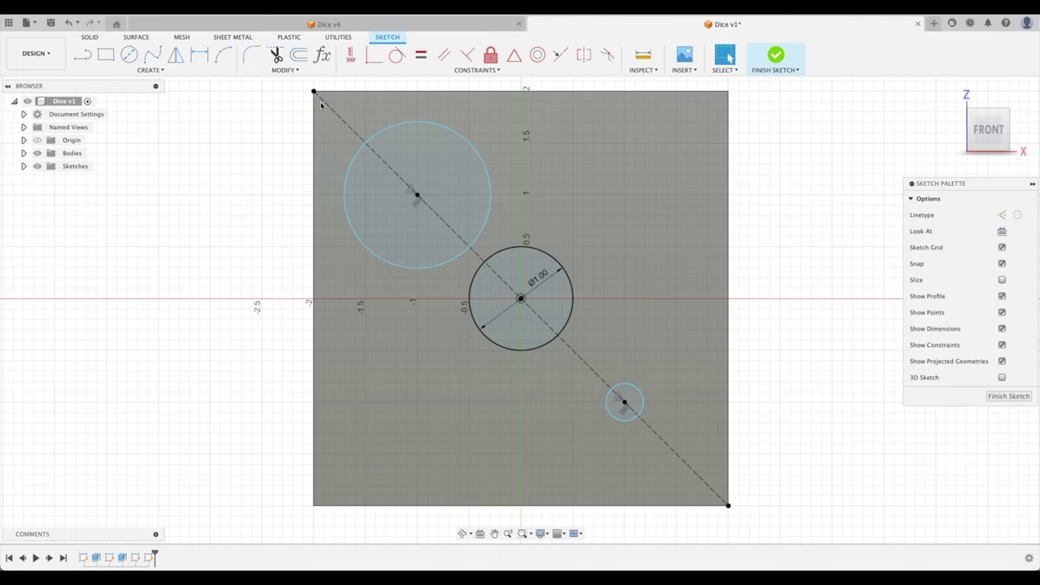
Apply Equal constraints so the upper-left and lower-right circles match the 1 in centre circle.
{"action": "left_click", "coordinate": [421, 55]}
{"action": "left_click", "coordinate": [477, 167]}
{"action": "left_click", "coordinate": [506, 251]}
{"action": "left_click", "coordinate": [626, 385]}
{"action": "left_click", "coordinate": [569, 317]}
{"action": "key", "text": "Escape"}
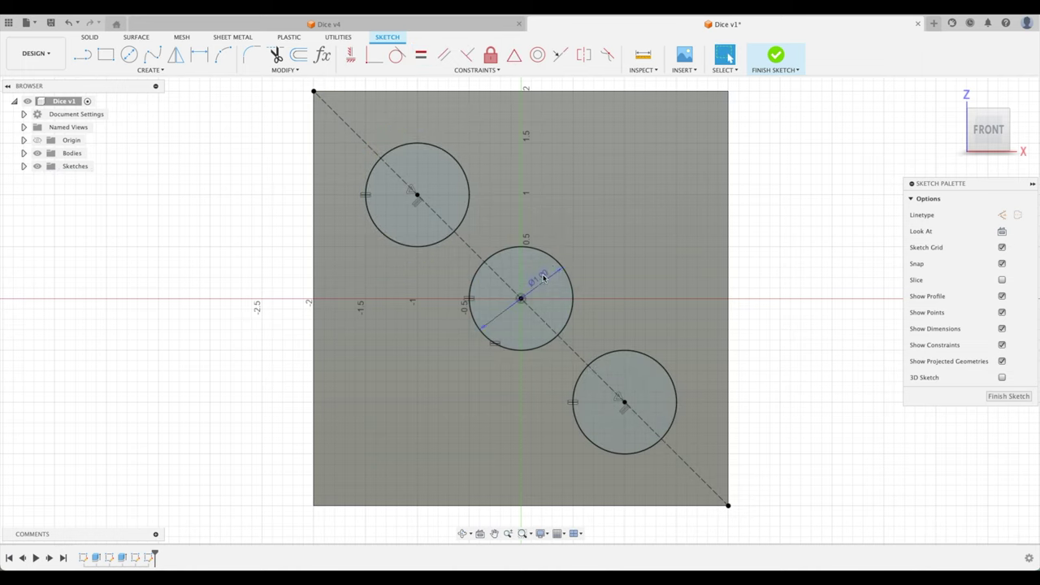
Move the centre circle's diameter dimension outside the circle, finish the sketch and return to the home view.
{"action": "left_click_drag", "start_coordinate": [552, 275], "coordinate": [603, 235]}
{"action": "left_click", "coordinate": [1008, 397]}
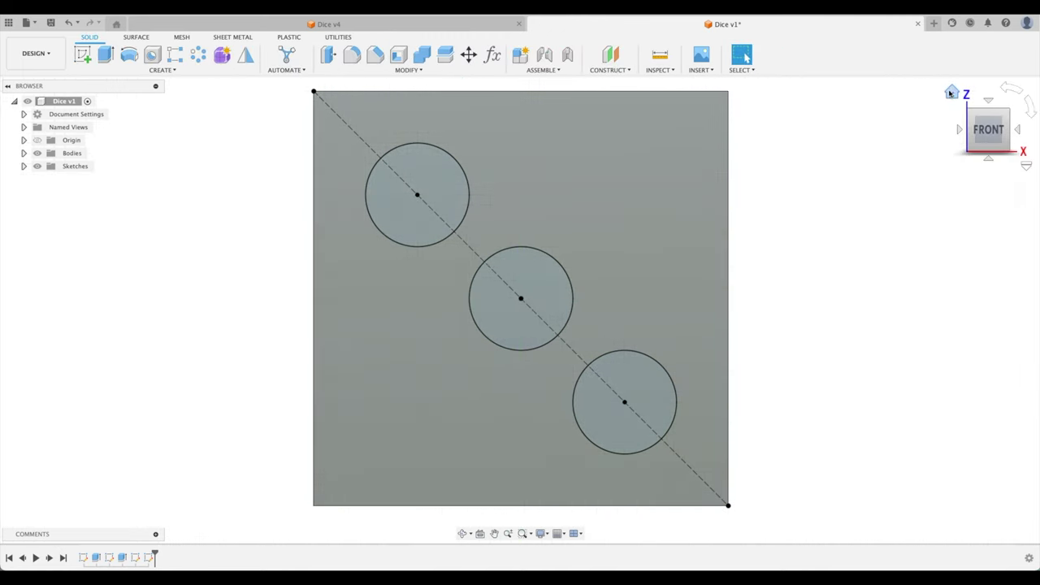
{"action": "left_click", "coordinate": [953, 92]}
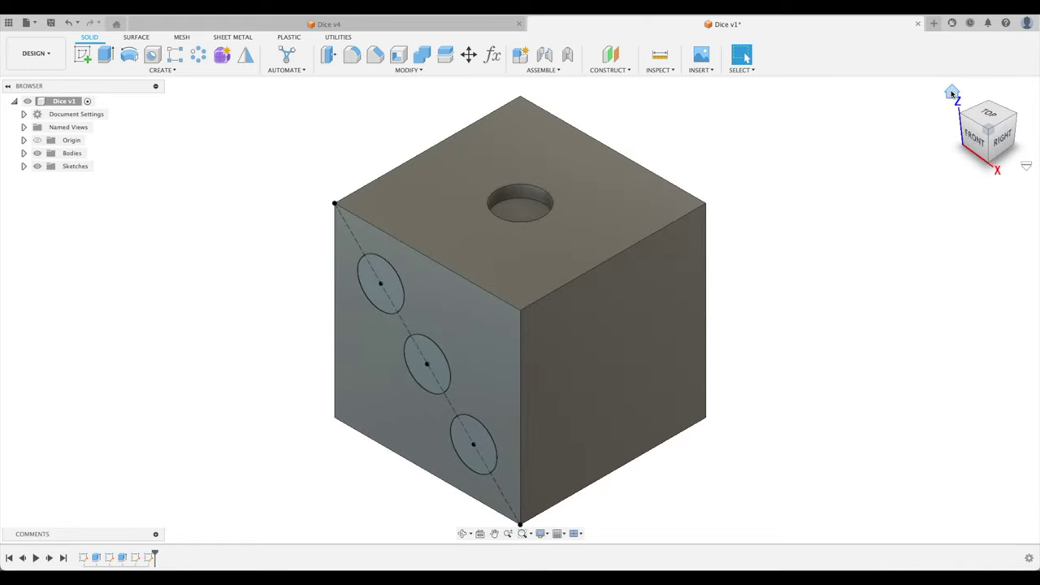
Extrude the three front face circles by -0.25 in as a cut into the cube.
{"action": "left_click", "coordinate": [106, 55]}
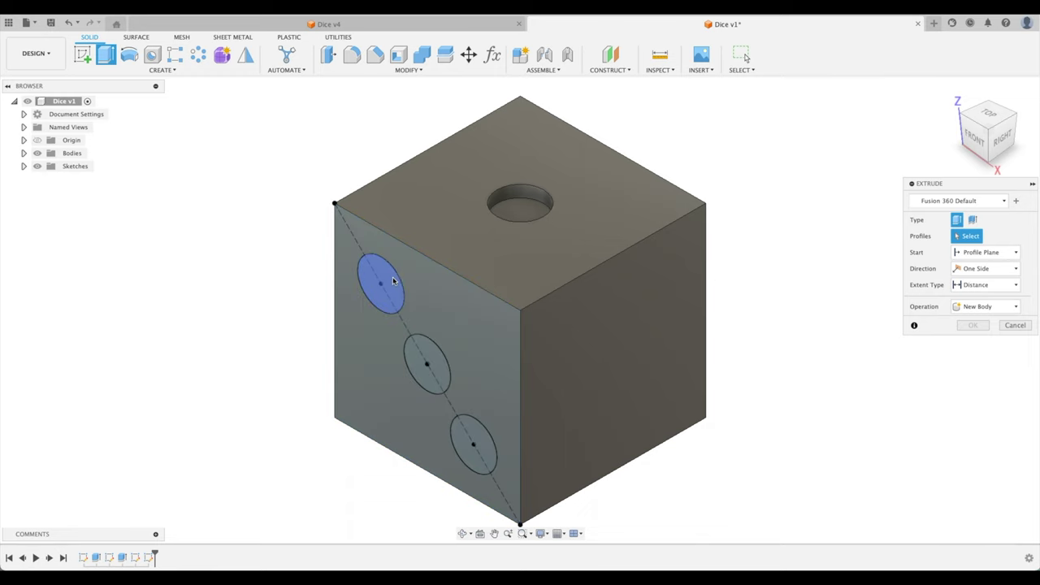
{"action": "left_click", "coordinate": [395, 284]}
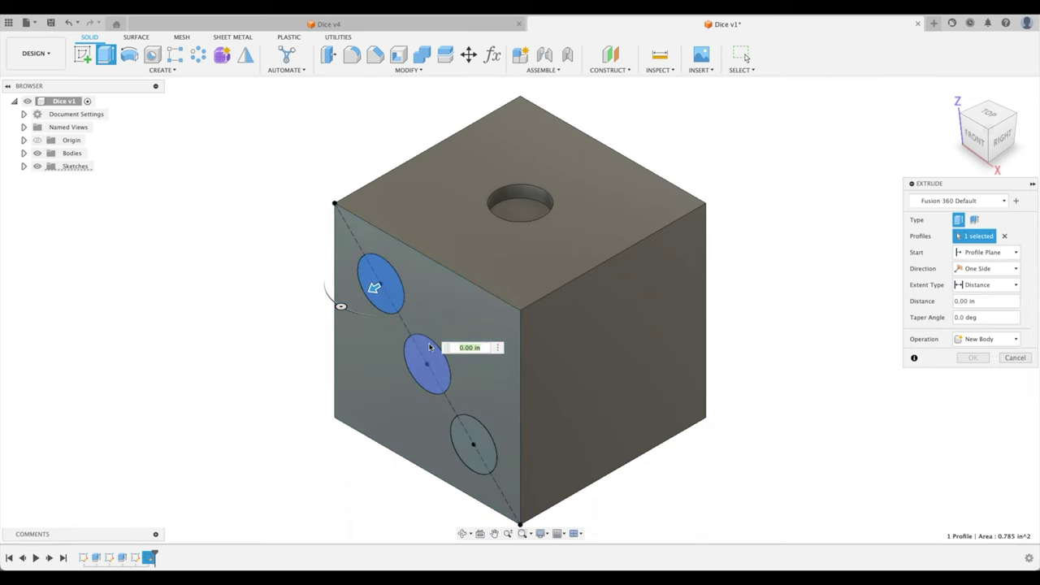
{"action": "left_click", "coordinate": [431, 350]}
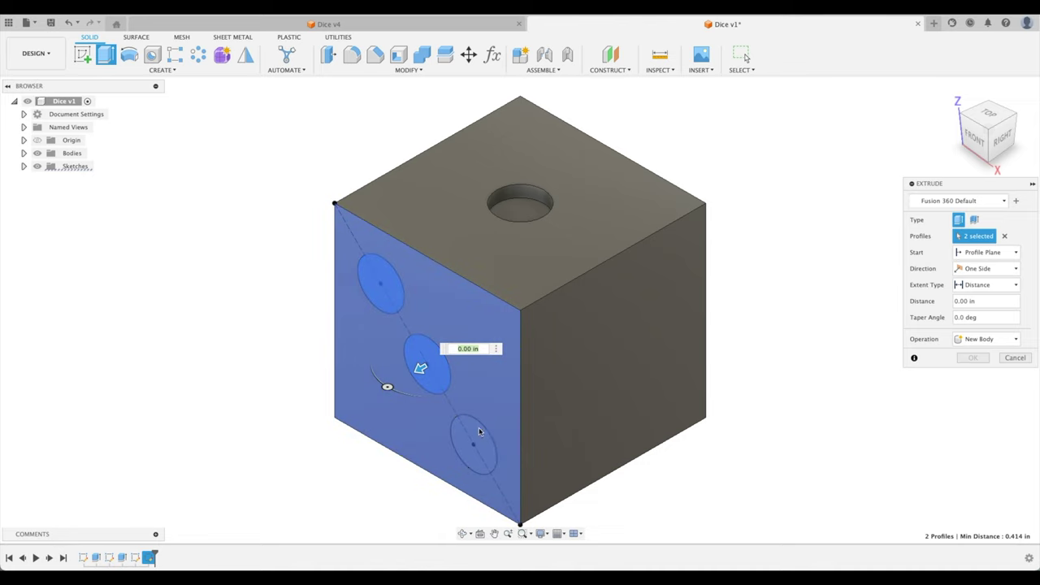
{"action": "left_click", "coordinate": [479, 431]}
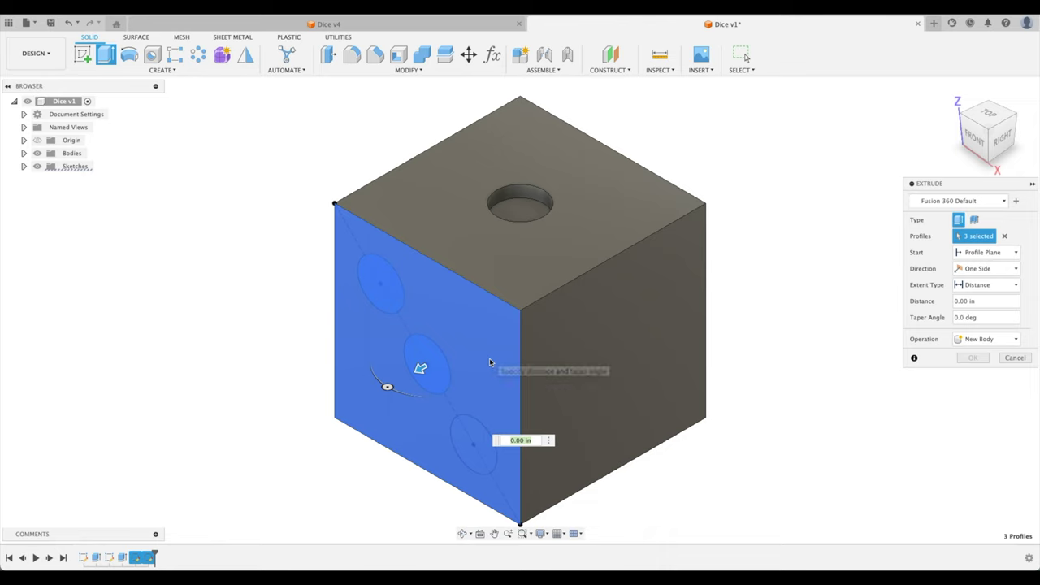
{"action": "left_click", "coordinate": [484, 449]}
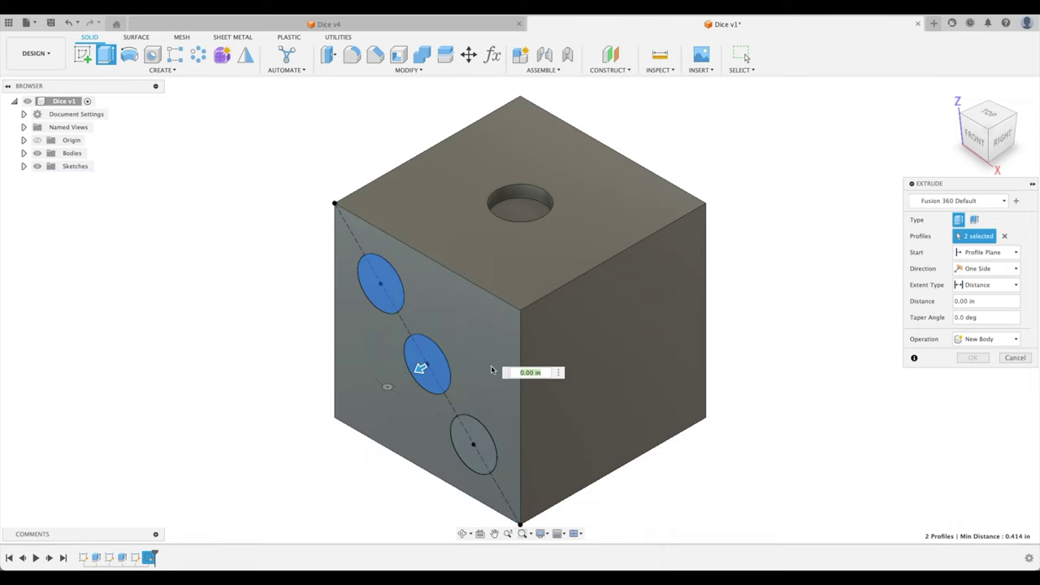
{"action": "left_click", "coordinate": [481, 445]}
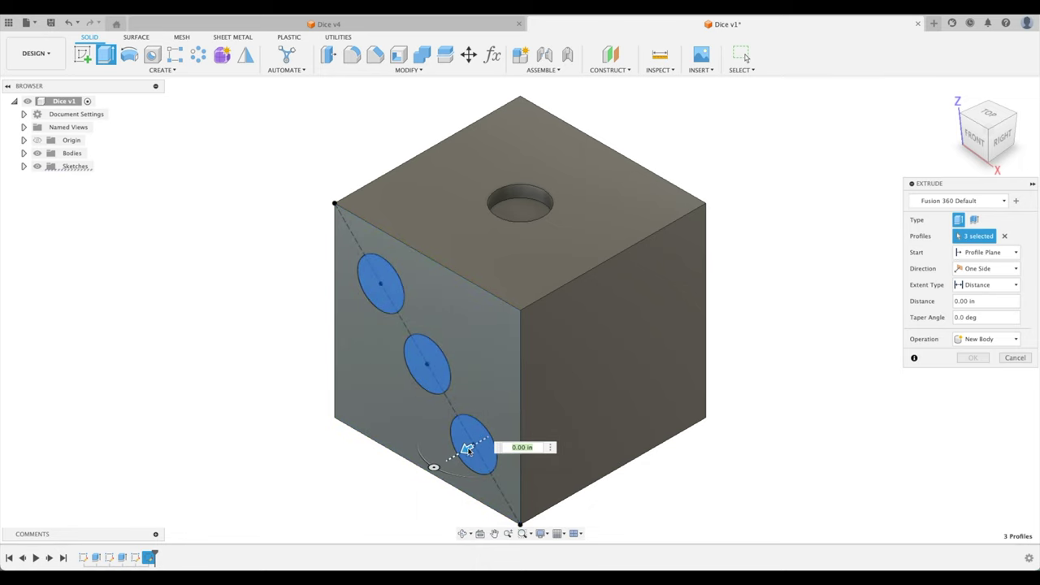
{"action": "type", "text": "-.25"}
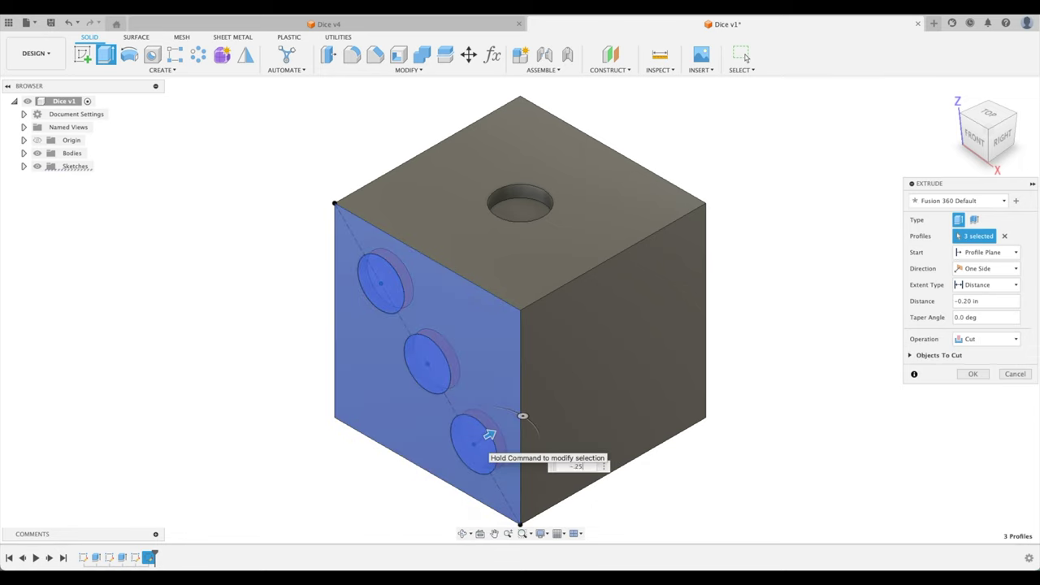
{"action": "key", "text": "Return"}
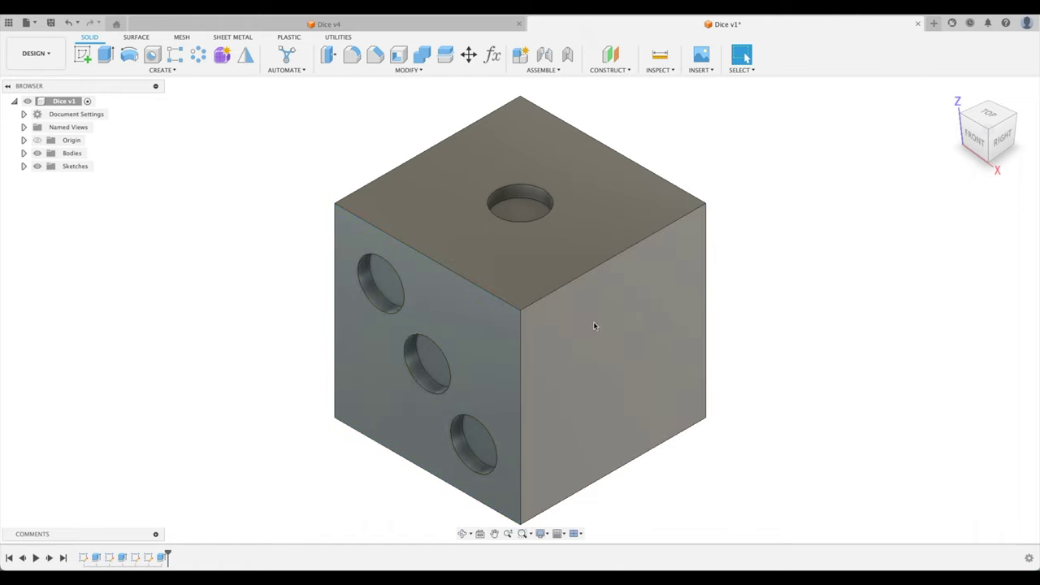
{"action": "left_click", "coordinate": [435, 356]}
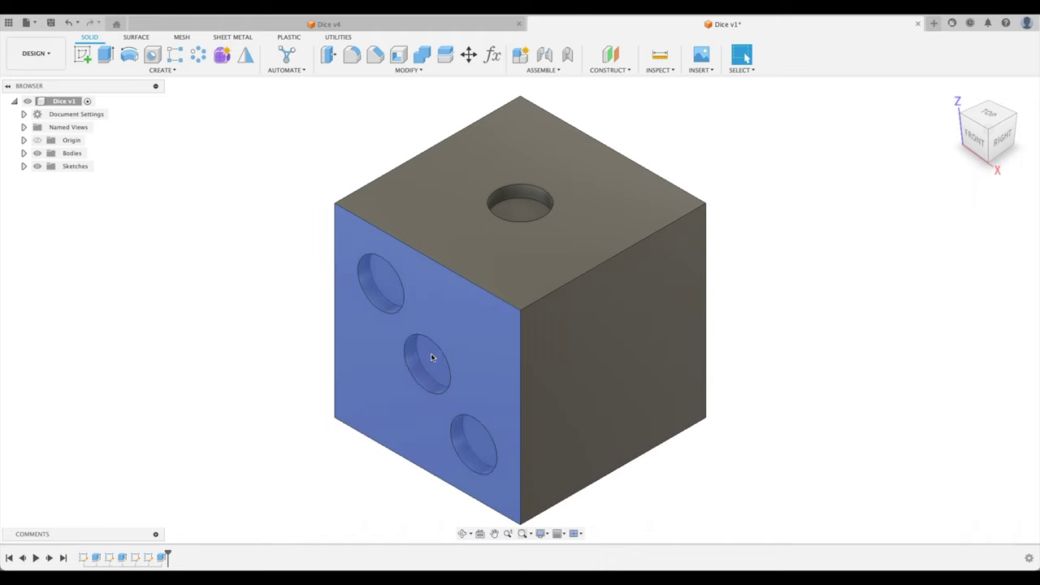
{"action": "key", "text": "Escape"}
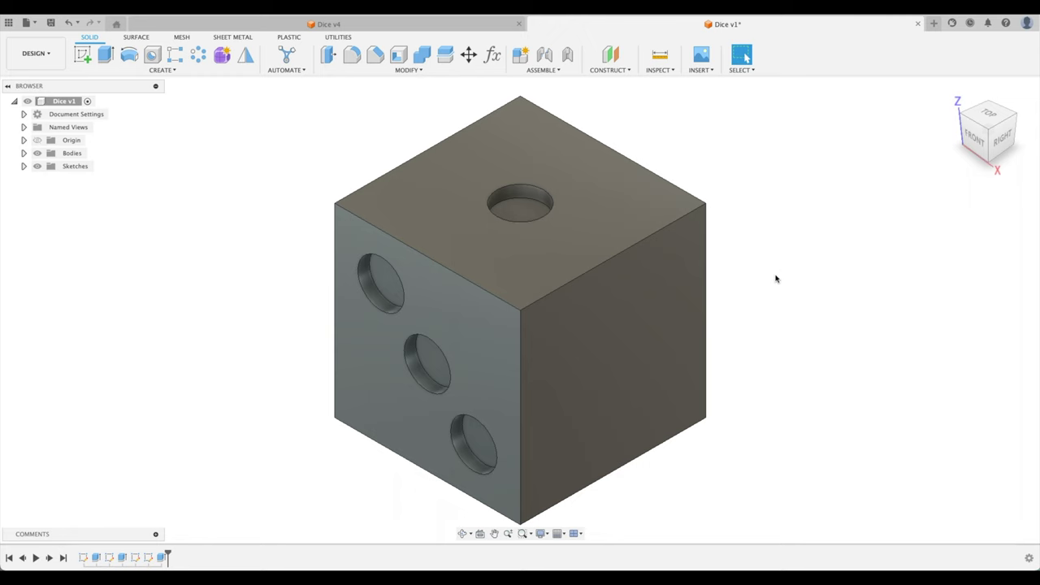
Start a sketch on the blank right face and draw a construction diagonal from the upper-left corner through the centre to the lower-right corner.
{"action": "left_click", "coordinate": [82, 55]}
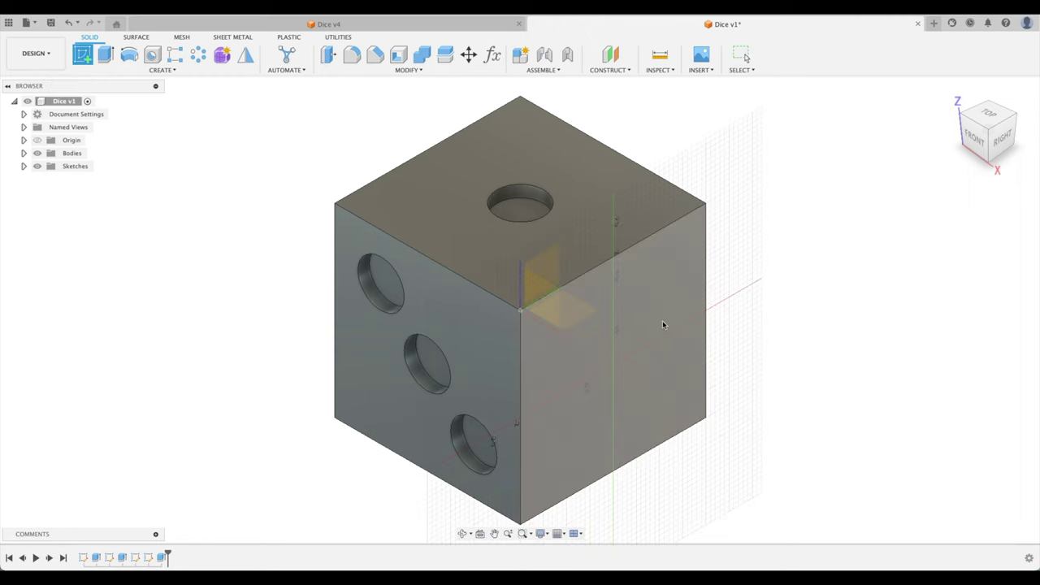
{"action": "left_click", "coordinate": [665, 301]}
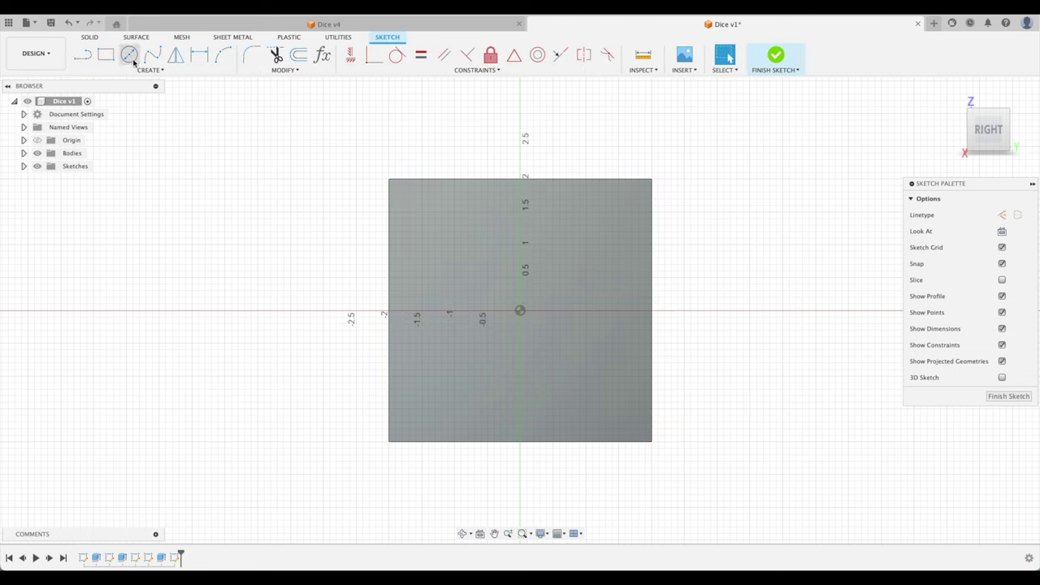
{"action": "left_click", "coordinate": [89, 61]}
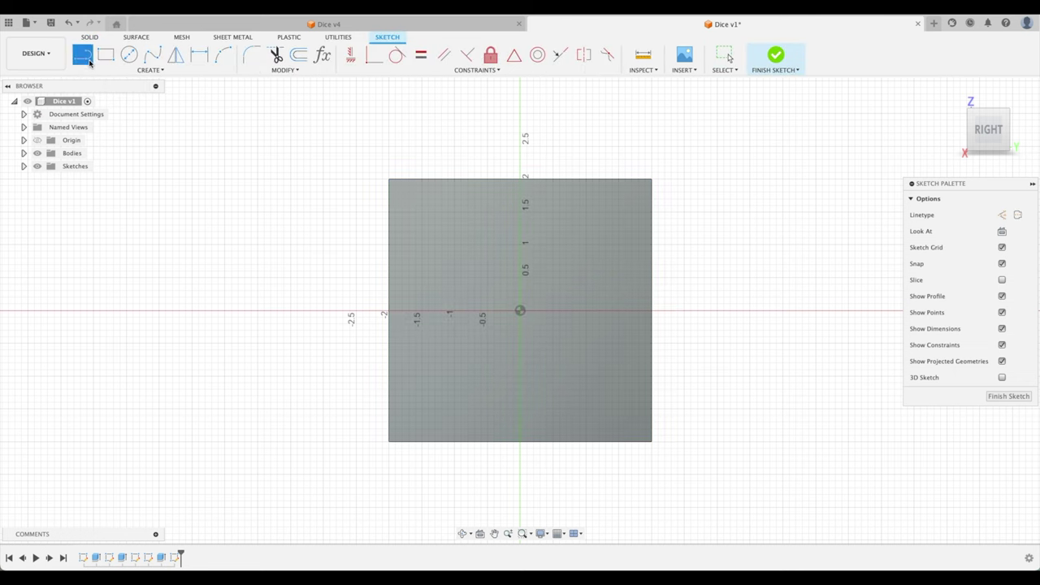
{"action": "scroll", "coordinate": [357, 189], "scroll_direction": "up", "scroll_amount": 3}
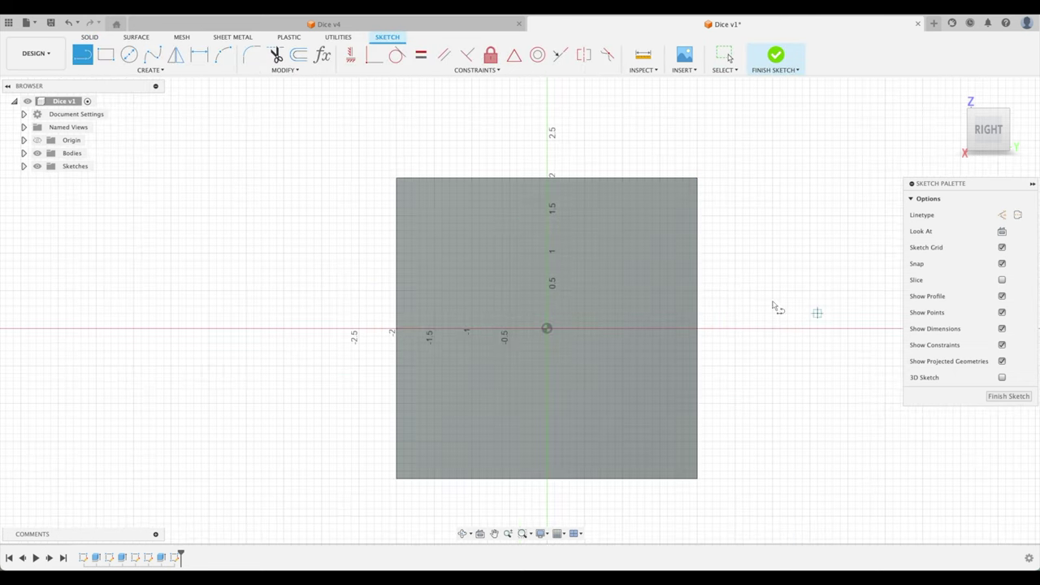
{"action": "scroll", "coordinate": [742, 274], "scroll_direction": "up", "scroll_amount": 2}
{"action": "left_click", "coordinate": [324, 124]}
{"action": "left_click", "coordinate": [507, 309]}
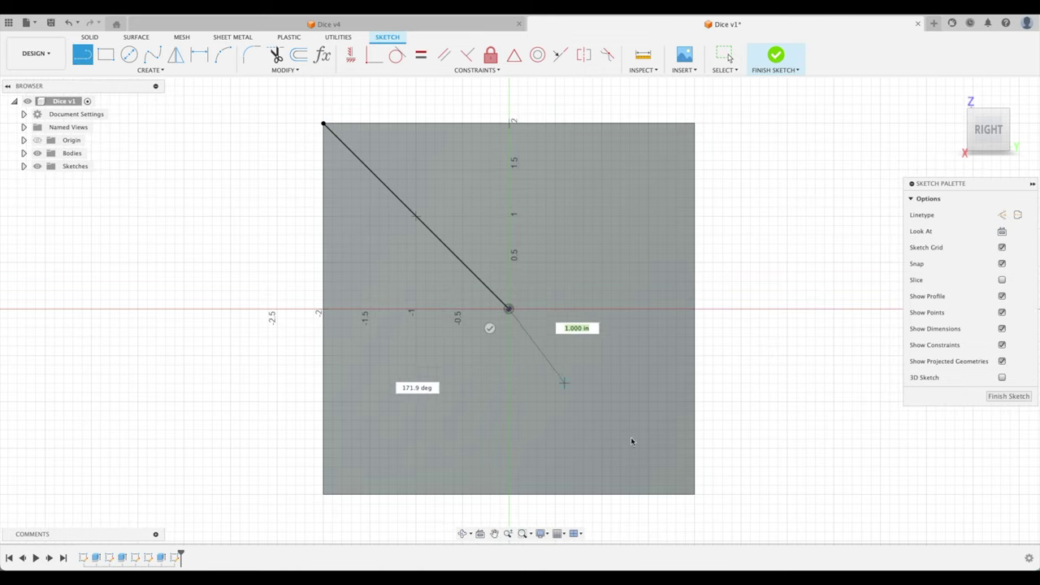
{"action": "key", "text": "Escape"}
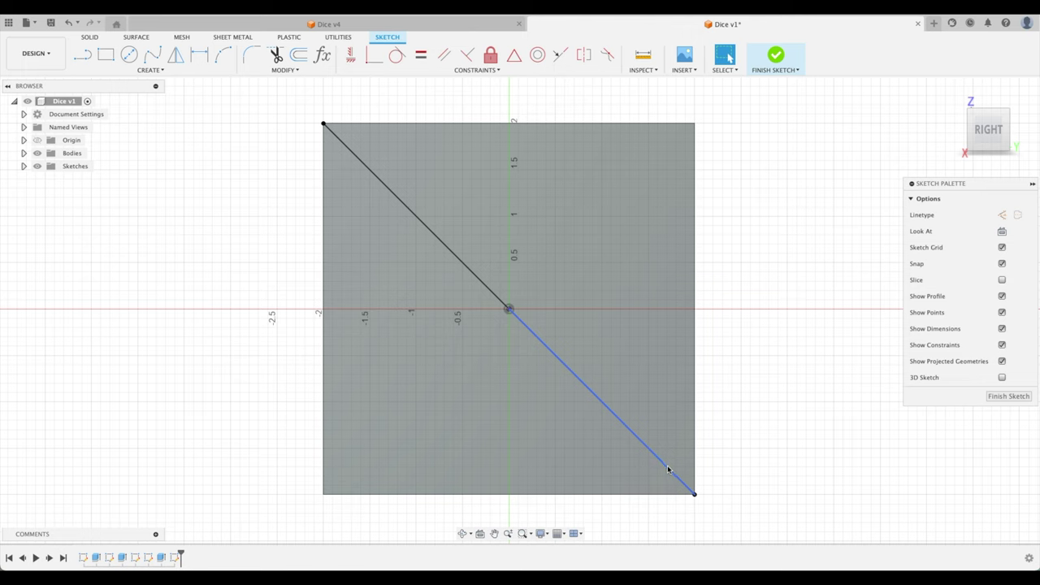
{"action": "key", "text": "x"}
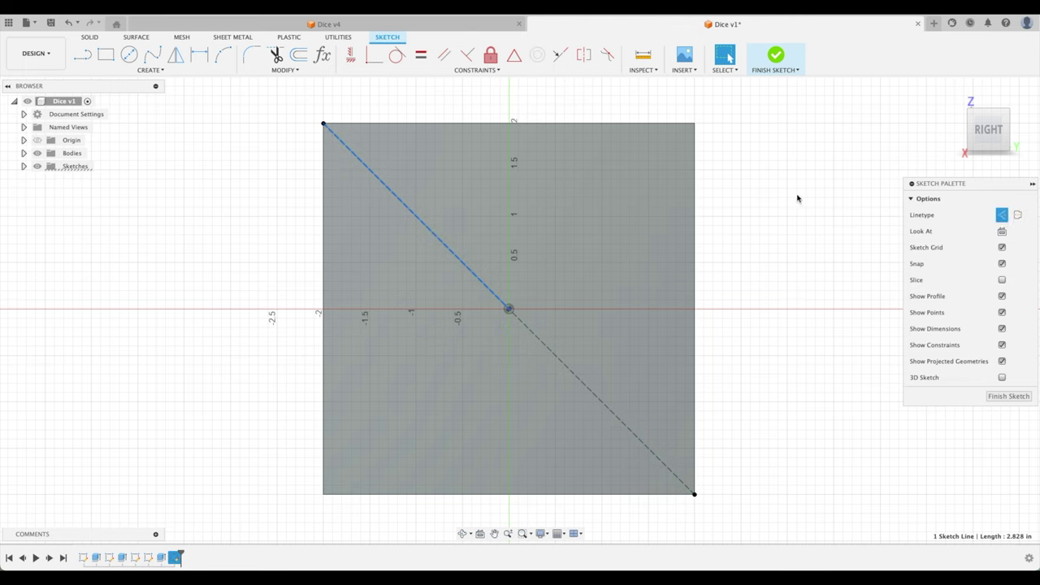
Add the second diagonal from the upper-right and lower-left corners to the face centre, and convert both segments to construction lines.
{"action": "left_click", "coordinate": [81, 56]}
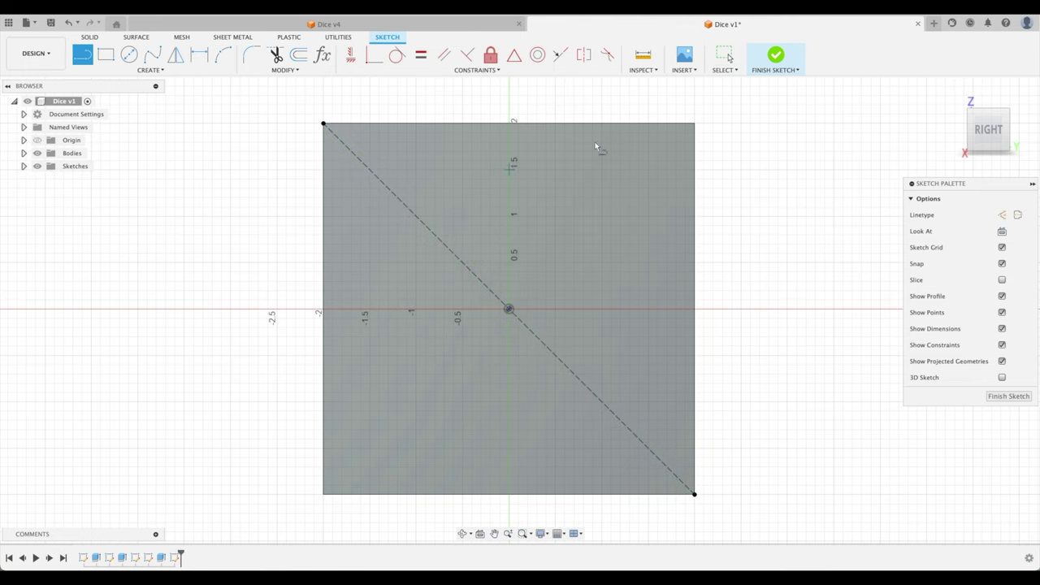
{"action": "left_click", "coordinate": [693, 123]}
{"action": "left_click", "coordinate": [508, 309]}
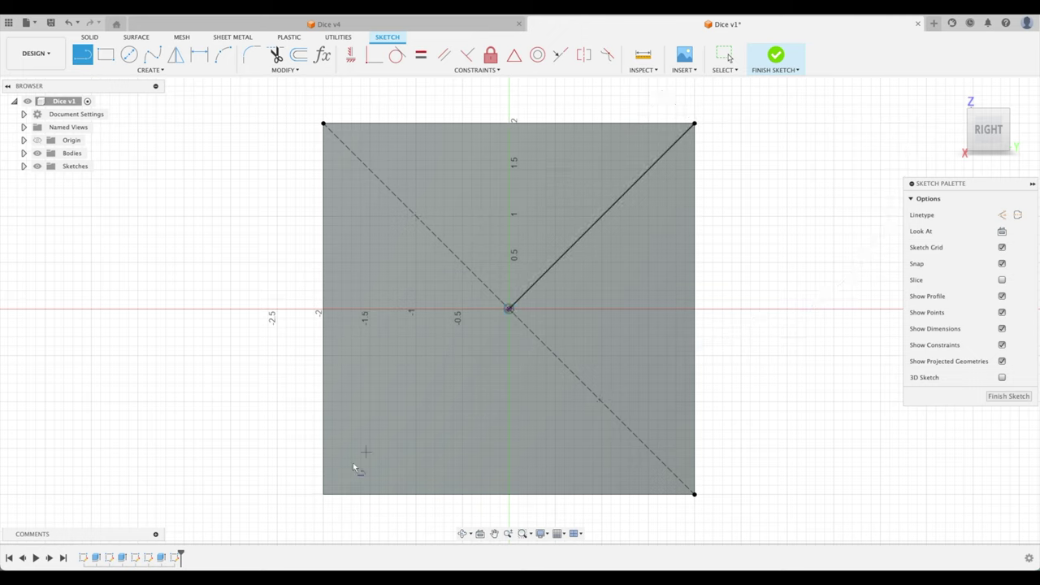
{"action": "left_click", "coordinate": [323, 494]}
{"action": "left_click", "coordinate": [509, 309]}
{"action": "left_click", "coordinate": [546, 272]}
{"action": "key", "text": "x"}
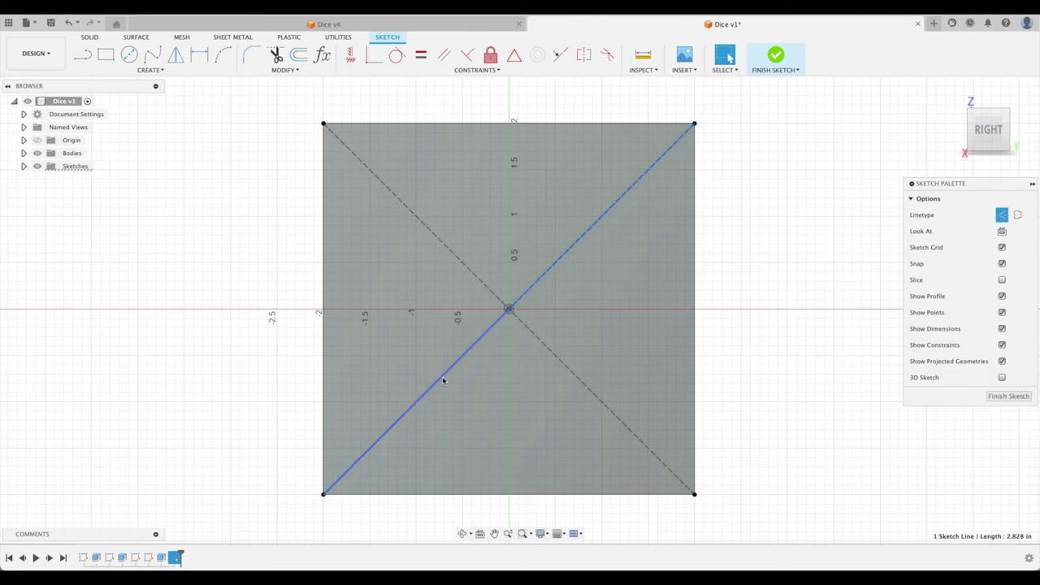
{"action": "key", "text": "x"}
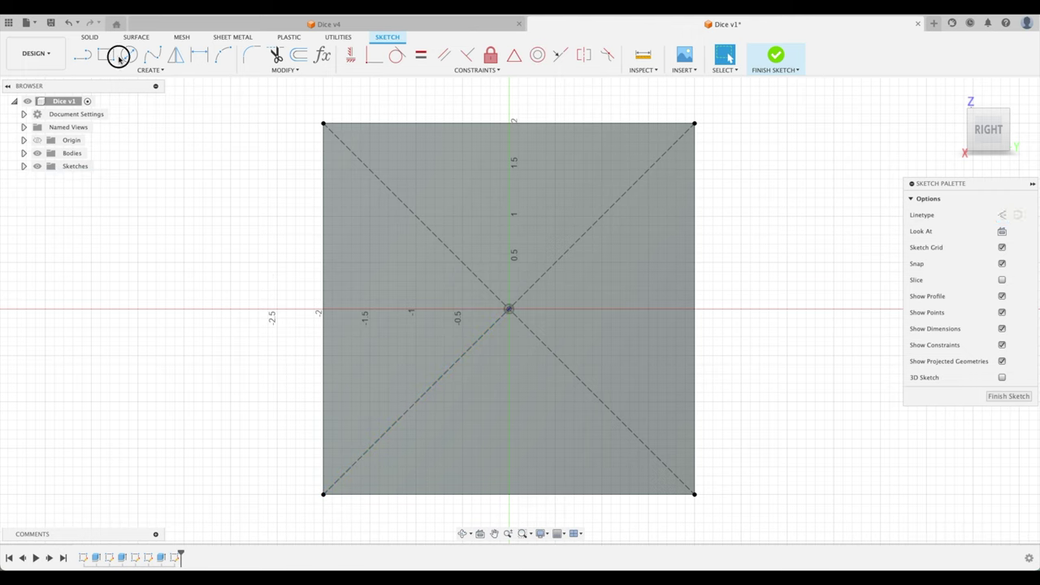
Draw a 1 in circle at the face centre and a freehand circle at the midpoint of each of the four half-diagonals.
{"action": "left_click", "coordinate": [129, 55]}
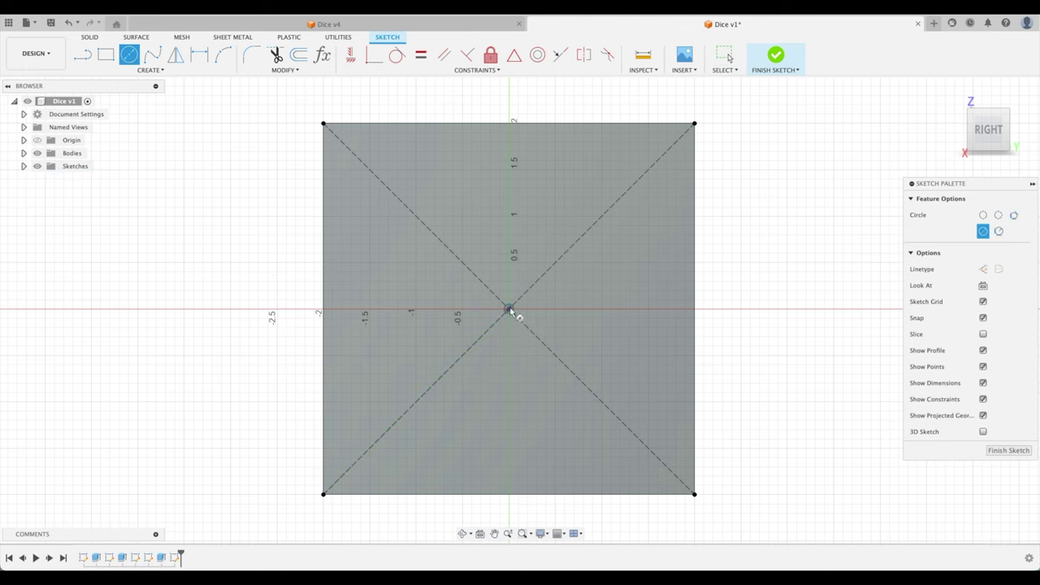
{"action": "key", "text": "Return"}
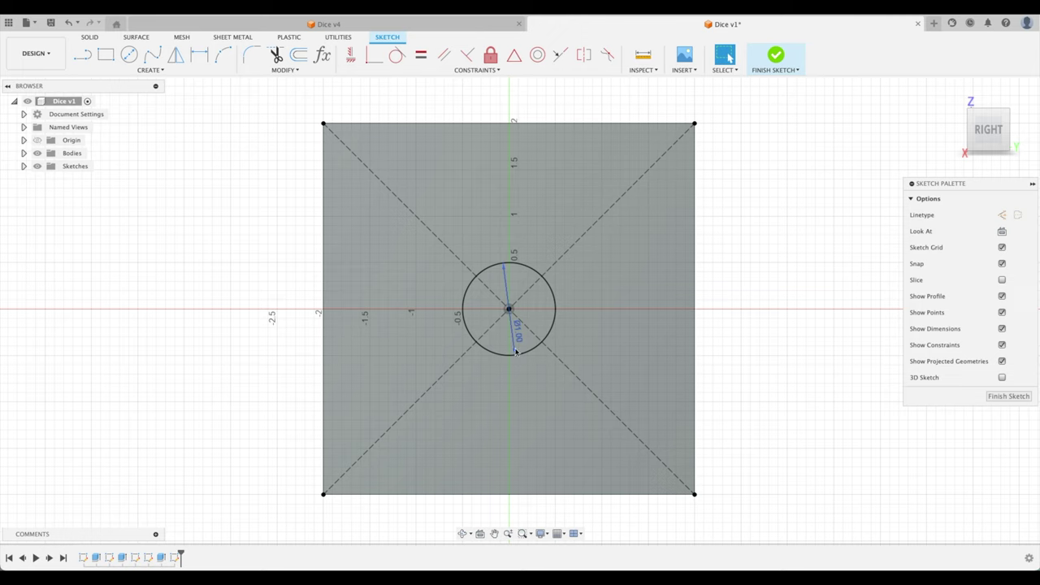
{"action": "left_click", "coordinate": [603, 218]}
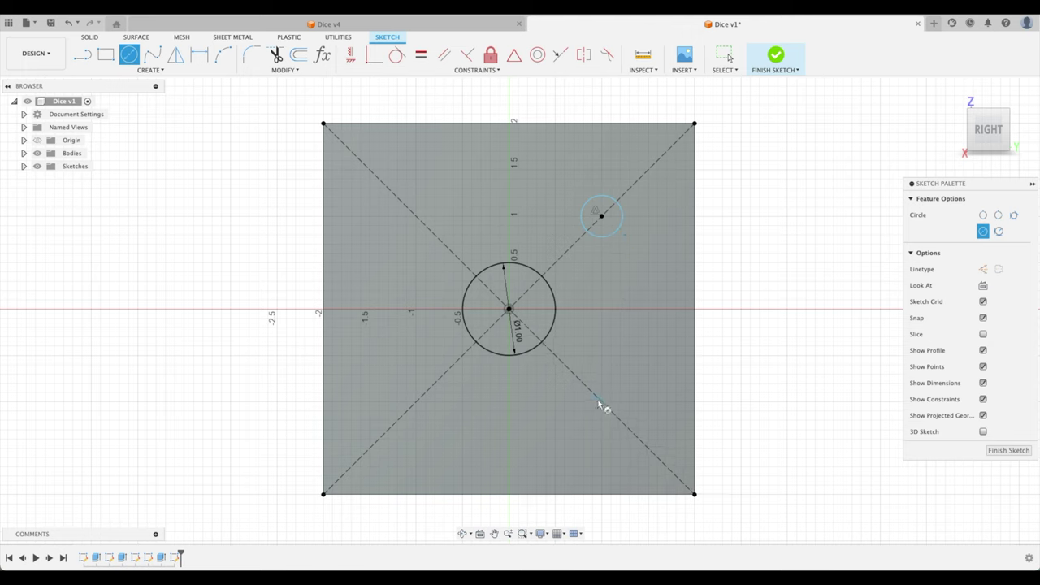
{"action": "left_click", "coordinate": [573, 430]}
{"action": "left_click", "coordinate": [449, 454]}
{"action": "left_click", "coordinate": [417, 216]}
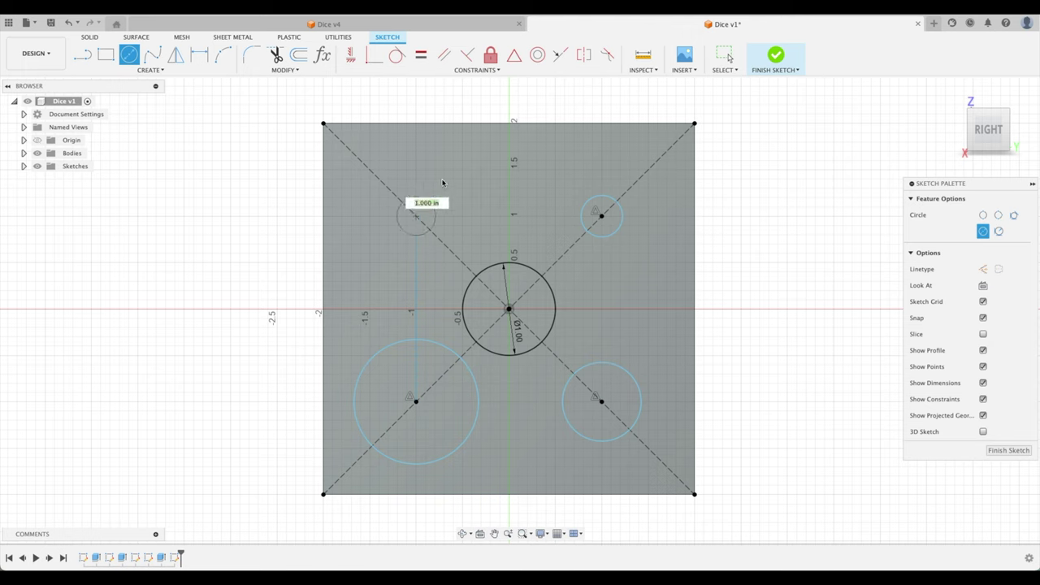
{"action": "key", "text": "Escape"}
Apply Equal constraints so that all four outer circles match the 1 in centre circle.
{"action": "left_click", "coordinate": [421, 56]}
{"action": "left_click", "coordinate": [484, 265]}
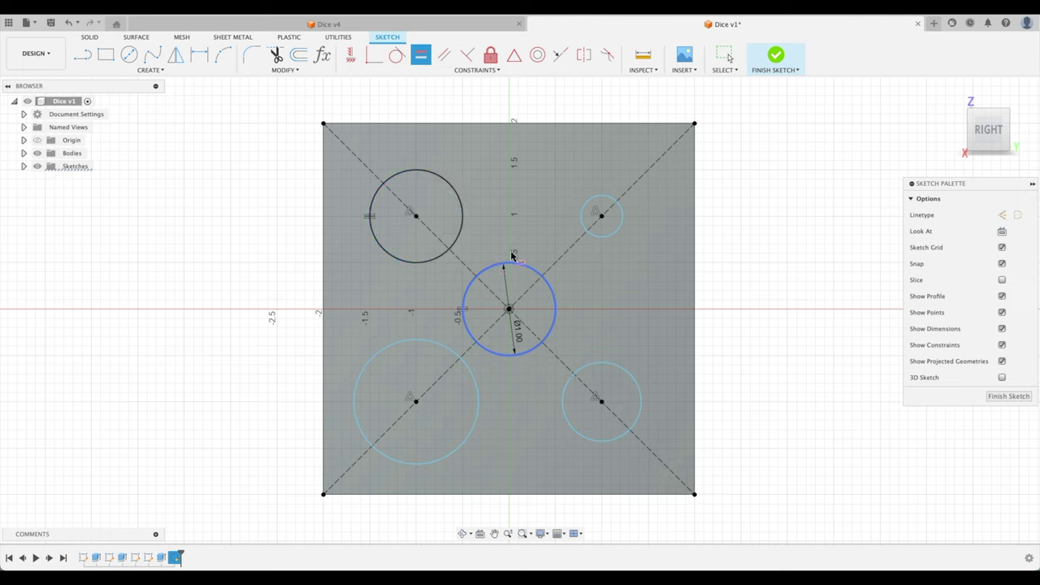
{"action": "left_click", "coordinate": [582, 216]}
{"action": "left_click", "coordinate": [571, 382]}
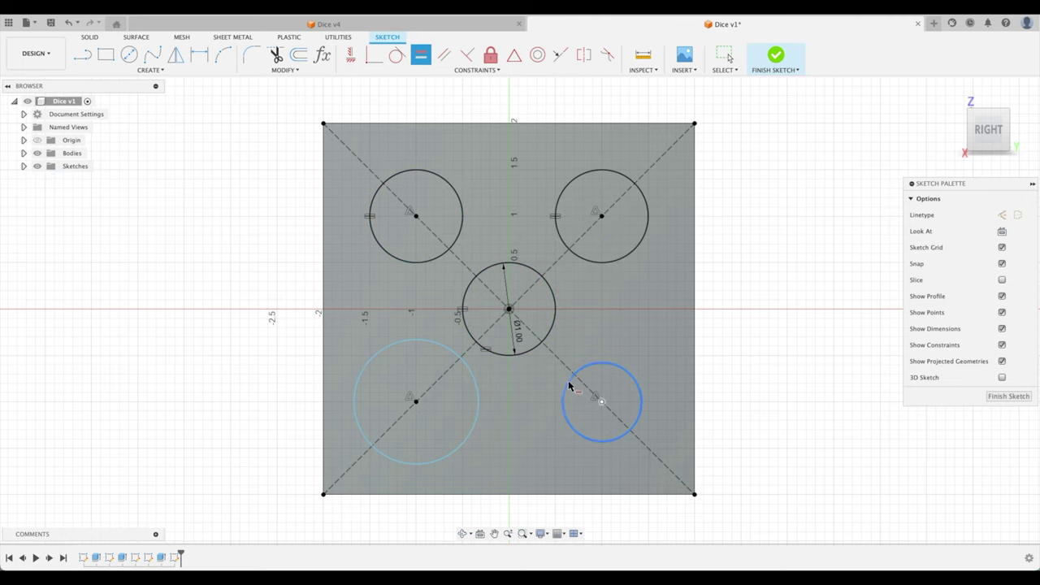
{"action": "left_click", "coordinate": [530, 341]}
{"action": "left_click", "coordinate": [413, 399]}
{"action": "left_click", "coordinate": [510, 329]}
Finish the sketch and extrude the five right face circles by -0.25 in as a cut into the cube.
{"action": "left_click", "coordinate": [1009, 395]}
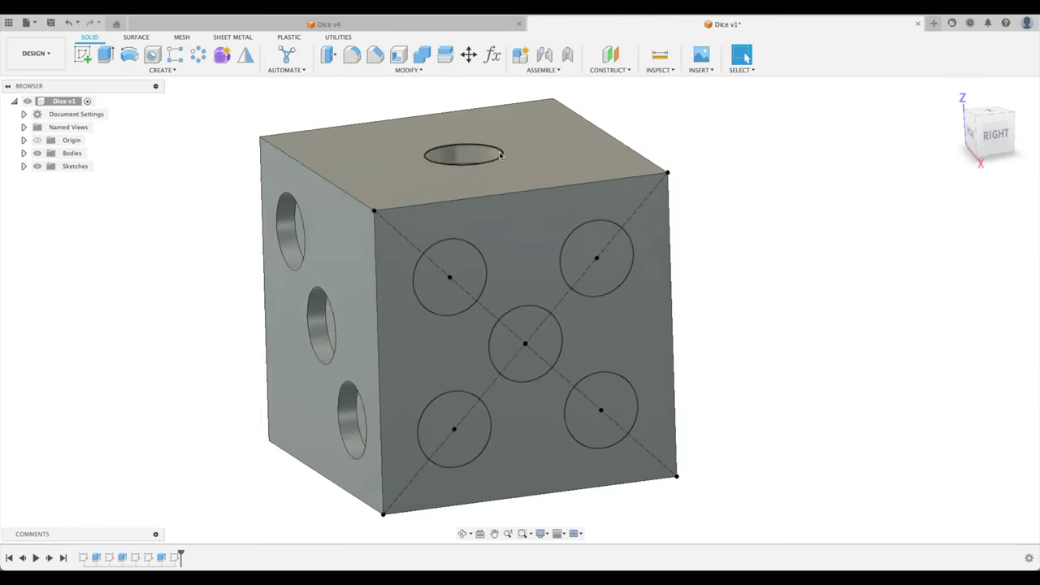
{"action": "left_click", "coordinate": [105, 55]}
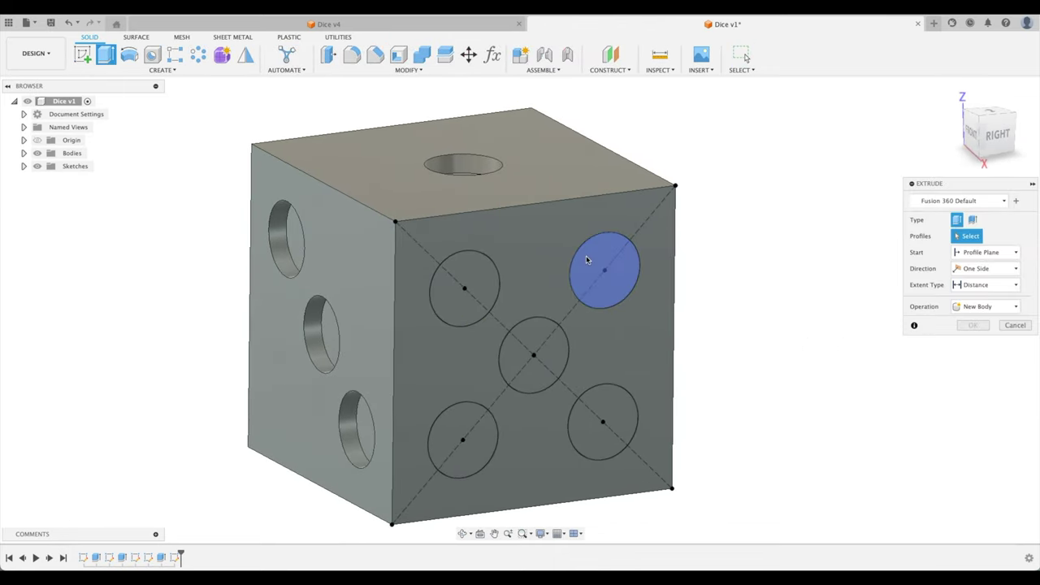
{"action": "left_click", "coordinate": [586, 255]}
{"action": "left_click", "coordinate": [455, 286]}
{"action": "left_click", "coordinate": [524, 346]}
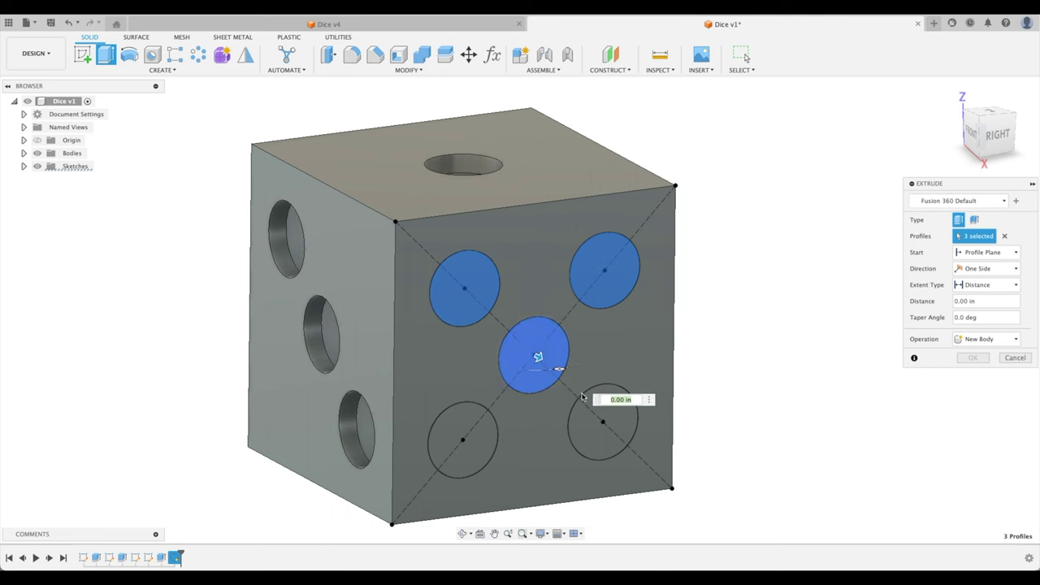
{"action": "left_click", "coordinate": [603, 421]}
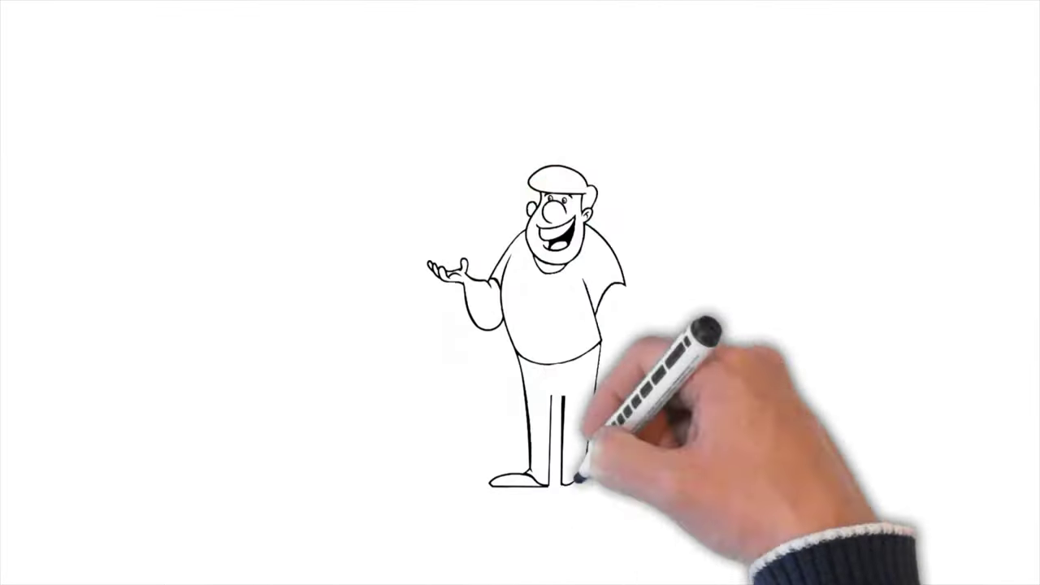
{"action": "left_click", "coordinate": [483, 468]}
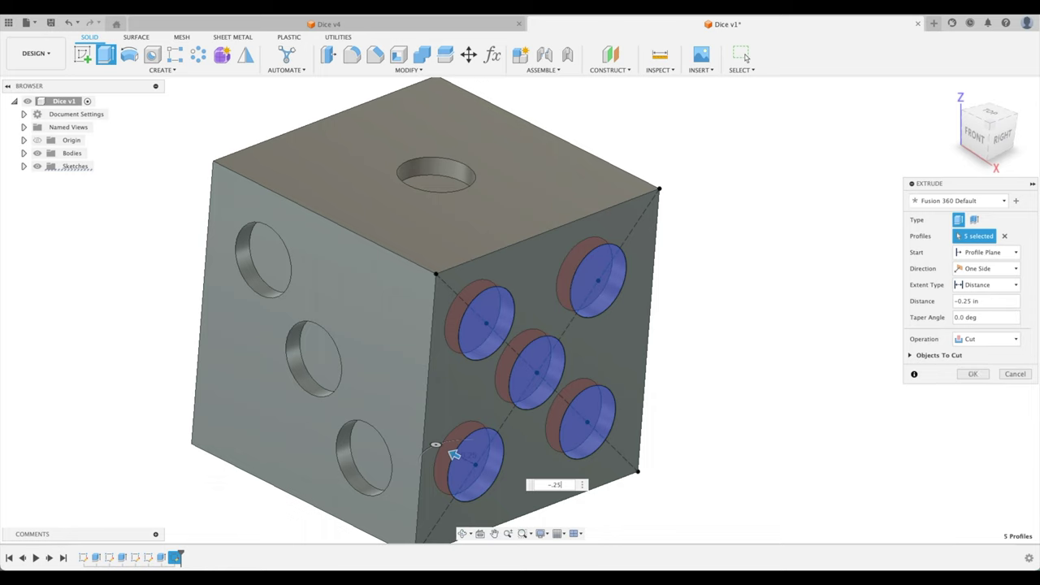
{"action": "key", "text": "Return"}
Start a sketch on the blank back face and draw lines from its four corners to the face centre.
{"action": "scroll", "coordinate": [705, 353], "scroll_direction": "down", "scroll_amount": 3}
{"action": "mouse_move", "coordinate": [719, 314]}
{"action": "middle_mouse_down", "text": "shift"}
{"action": "mouse_move", "coordinate": [729, 290]}
{"action": "mouse_move", "coordinate": [604, 141]}
{"action": "mouse_move", "coordinate": [144, 81]}
{"action": "middle_mouse_up", "text": "shift"}
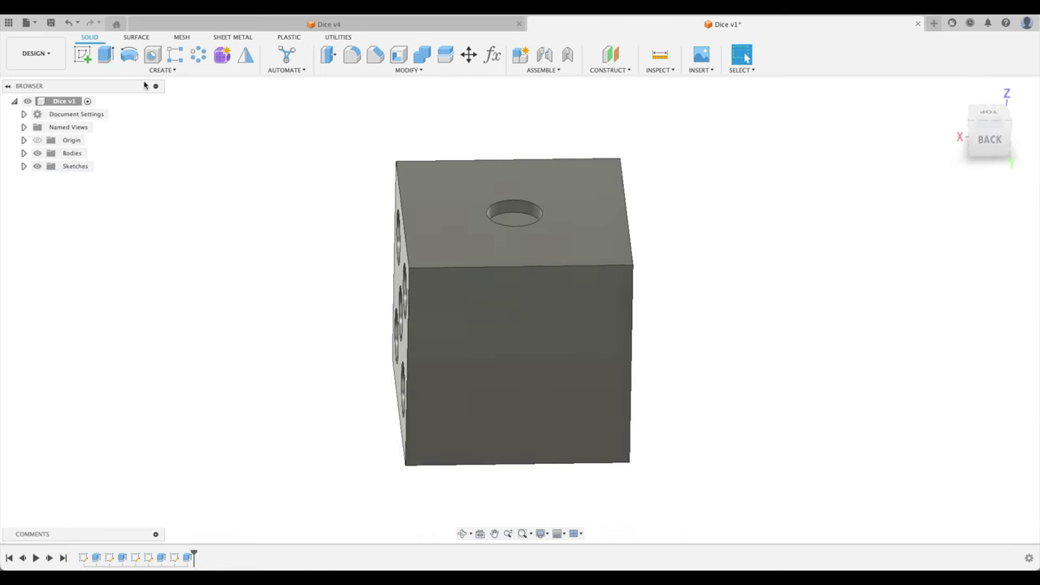
{"action": "left_click", "coordinate": [82, 55]}
{"action": "left_click", "coordinate": [619, 379]}
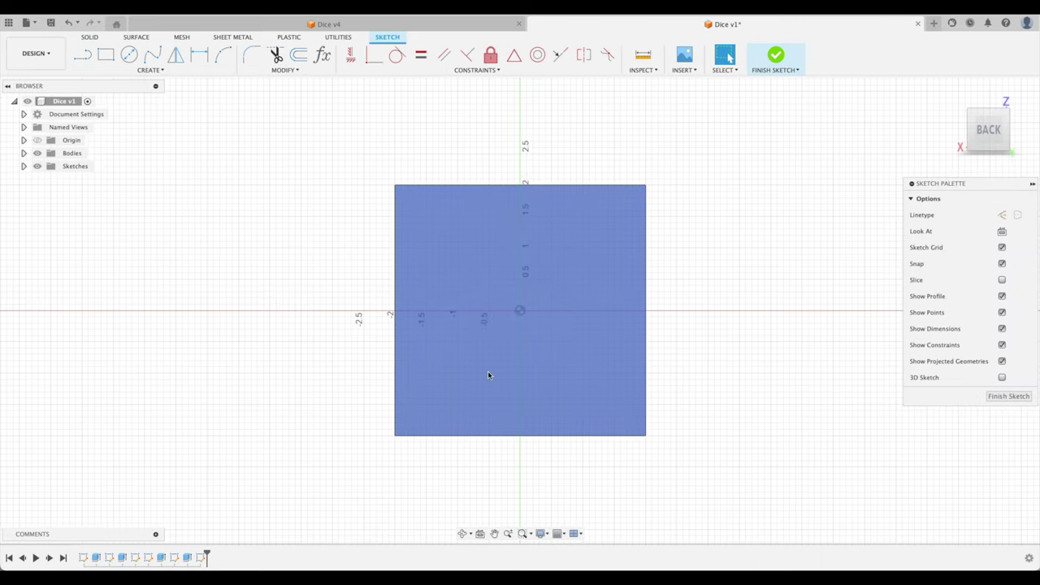
{"action": "left_click", "coordinate": [82, 55]}
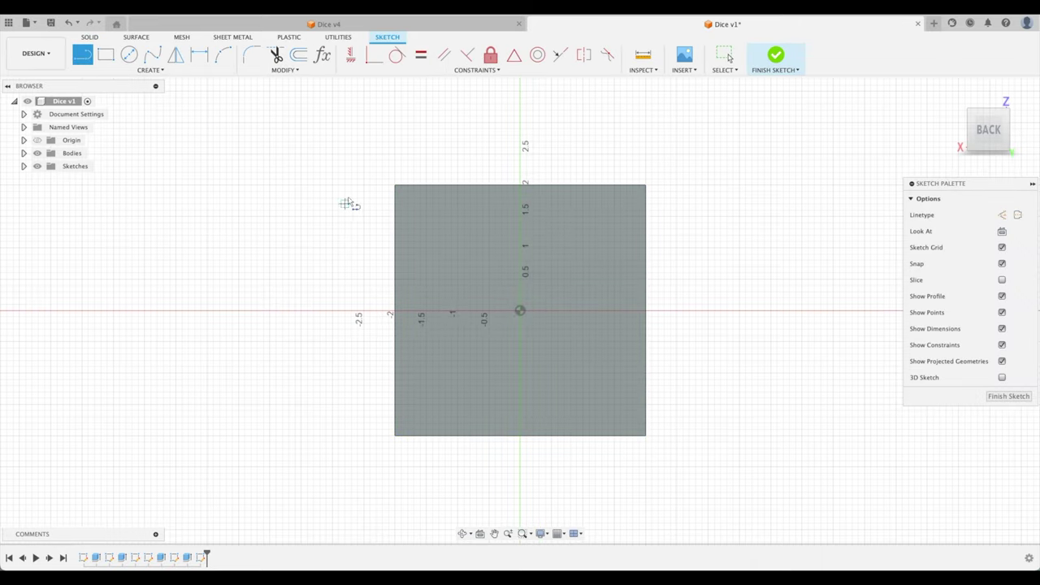
{"action": "left_click", "coordinate": [395, 186]}
{"action": "left_click", "coordinate": [520, 310]}
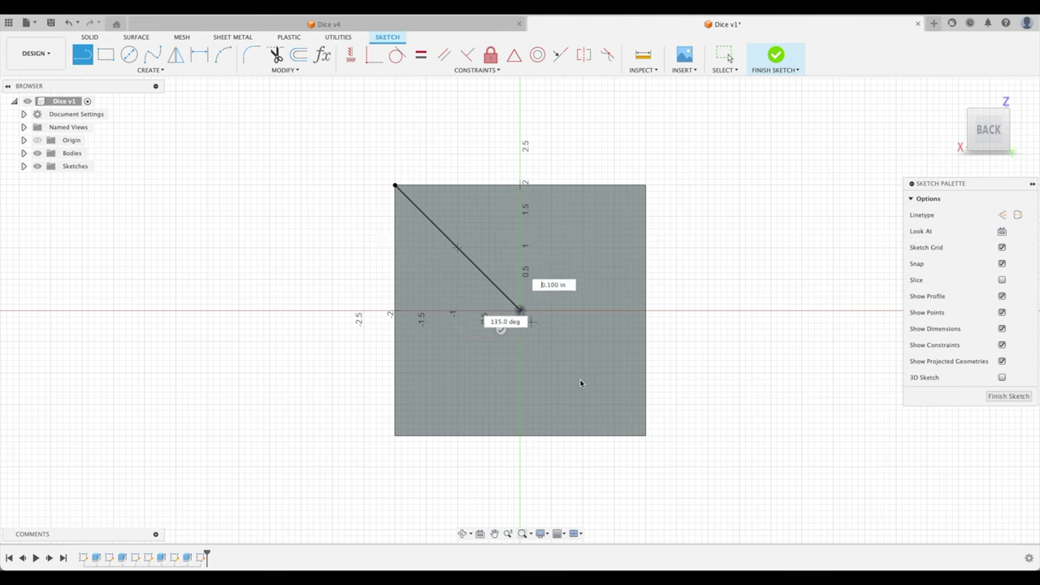
{"action": "double_click", "coordinate": [645, 435]}
{"action": "double_click", "coordinate": [520, 311]}
{"action": "left_click", "coordinate": [395, 435]}
{"action": "double_click", "coordinate": [520, 311]}
{"action": "key", "text": "Escape"}
Convert the four diagonal segments on the back face to construction lines.
{"action": "left_click", "coordinate": [462, 252]}
{"action": "key", "text": "x"}
{"action": "left_click", "coordinate": [577, 259]}
{"action": "key", "text": "x"}
{"action": "left_click", "coordinate": [564, 354]}
{"action": "key", "text": "x"}
{"action": "left_click", "coordinate": [488, 345]}
{"action": "key", "text": "x"}
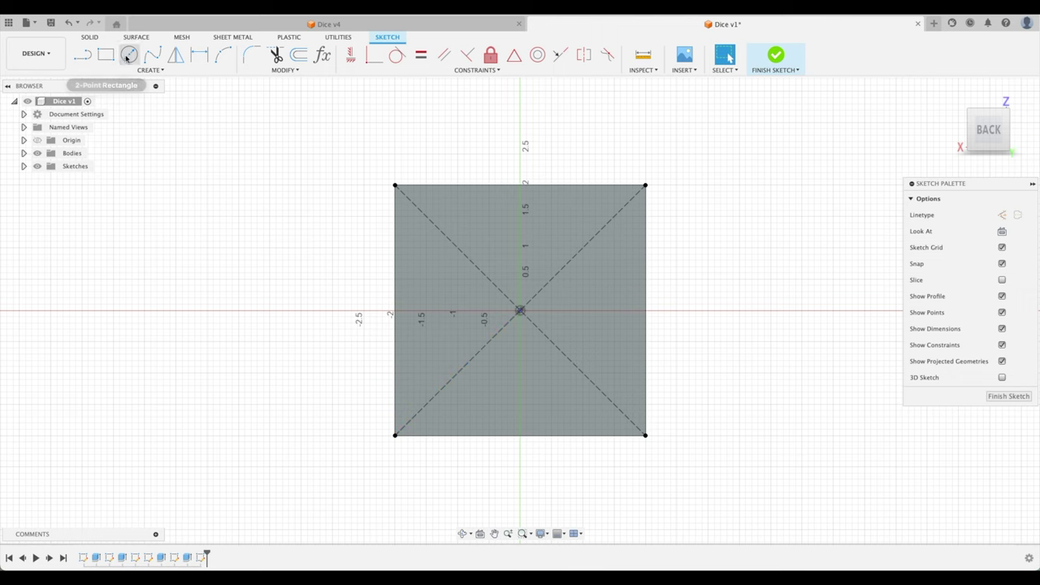
Draw four freehand circles centred on the midpoints of the half-diagonals, with the upper-left one about 0.59 in in diameter.
{"action": "left_click", "coordinate": [129, 55]}
{"action": "scroll", "coordinate": [502, 272], "scroll_direction": "up", "scroll_amount": 3}
{"action": "left_click", "coordinate": [443, 263]}
{"action": "key", "text": "Return"}
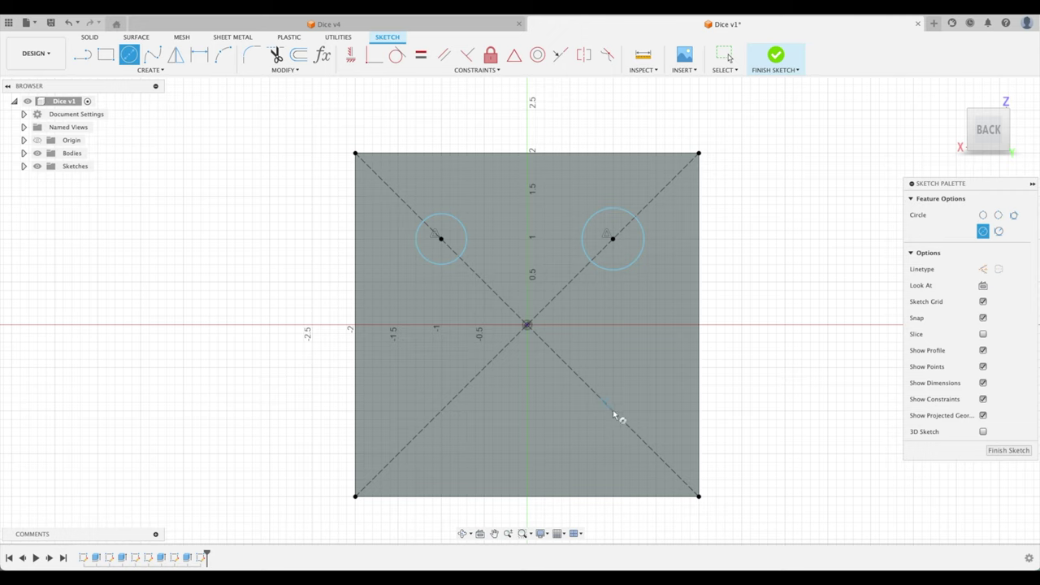
{"action": "left_click", "coordinate": [599, 440]}
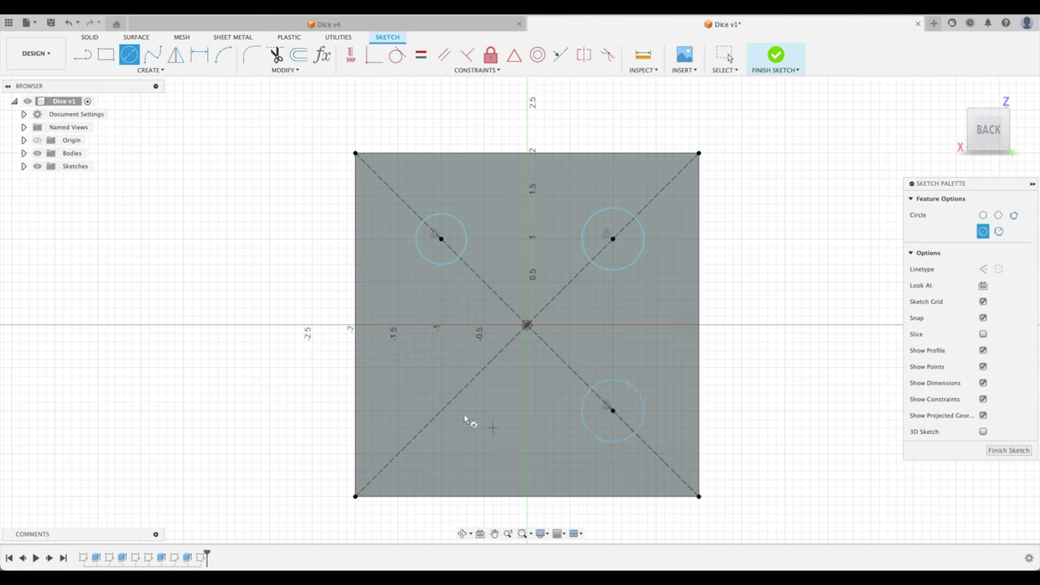
{"action": "left_click", "coordinate": [477, 457]}
{"action": "key", "text": "Escape"}
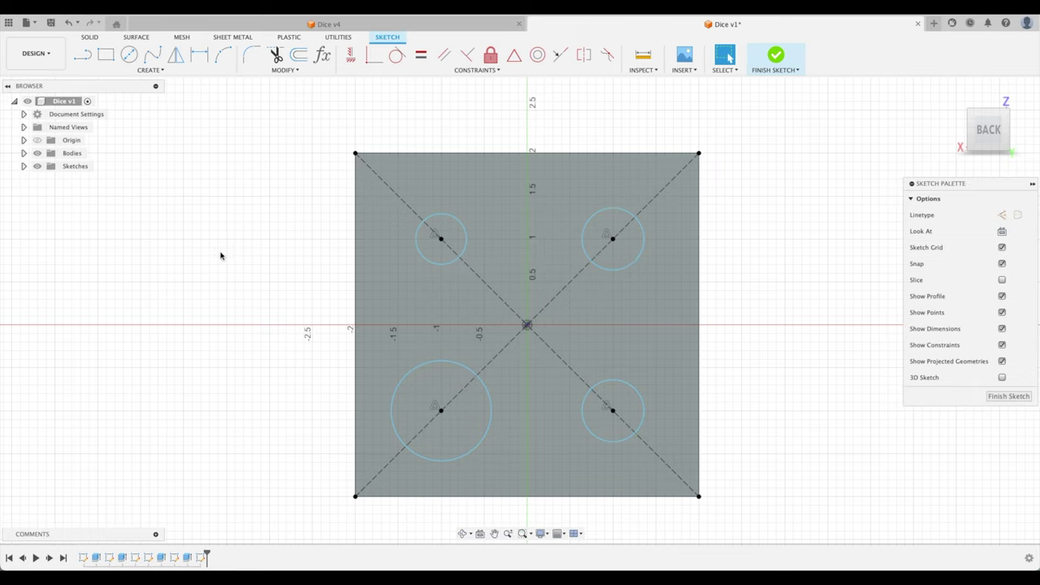
Dimension the upper-left circle's diameter as 1 in and place the dimension text just outside the face.
{"action": "left_click", "coordinate": [422, 260]}
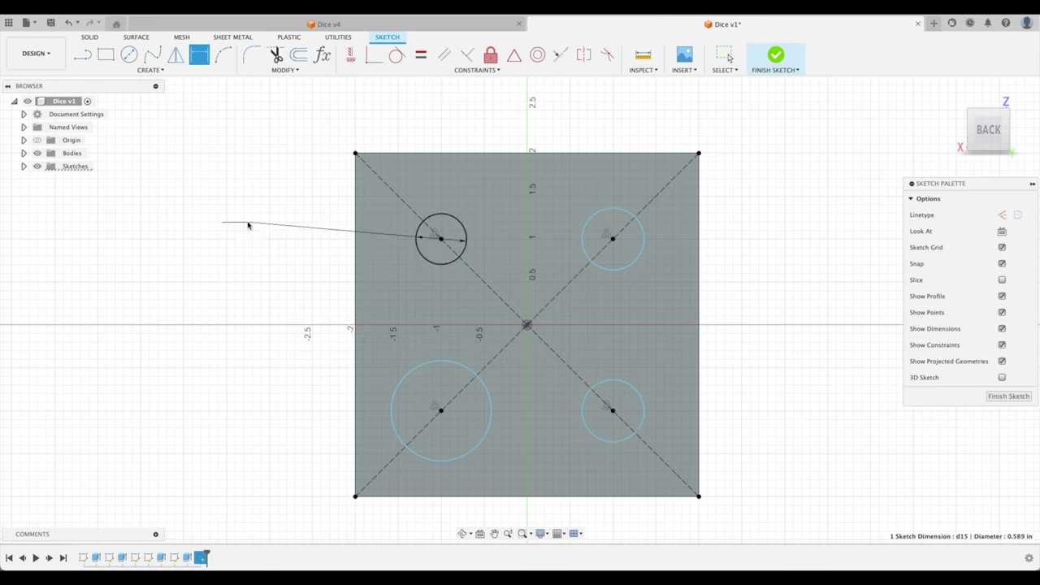
{"action": "left_click", "coordinate": [248, 222]}
{"action": "type", "text": "1"}
{"action": "key", "text": "Return"}
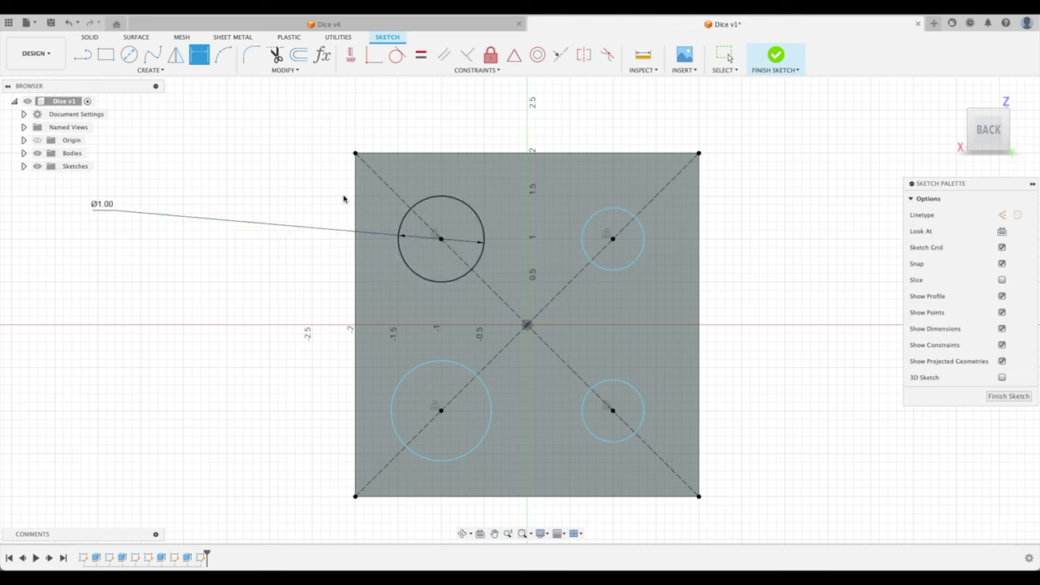
{"action": "left_click_drag", "start_coordinate": [93, 207], "coordinate": [303, 220]}
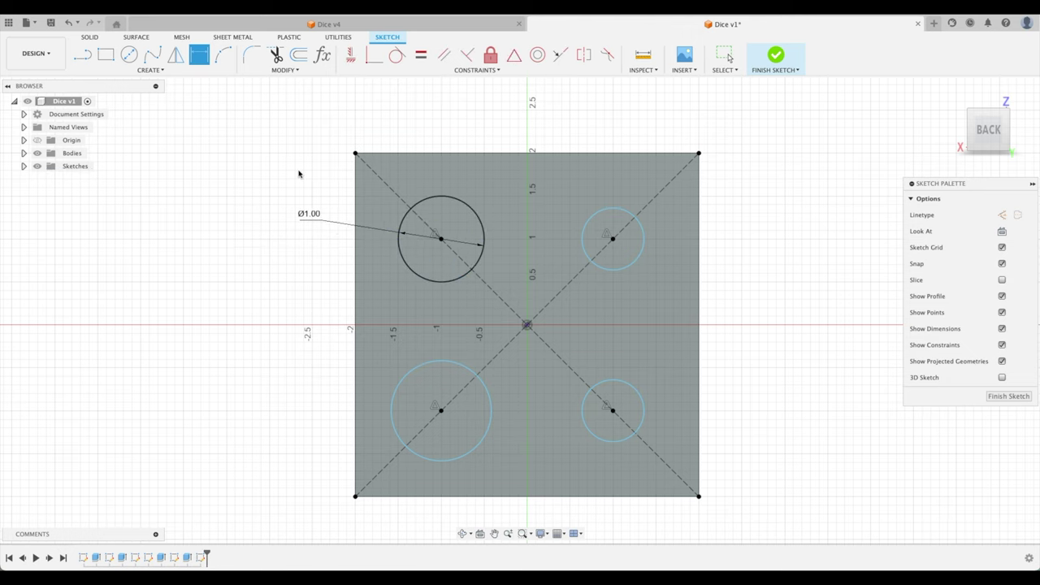
Make the other three circles on the back face equal to the 1 in circle and finish the sketch.
{"action": "left_click", "coordinate": [420, 55]}
{"action": "left_click", "coordinate": [592, 218]}
{"action": "left_click", "coordinate": [473, 214]}
{"action": "left_click", "coordinate": [484, 382]}
{"action": "left_click", "coordinate": [462, 283]}
{"action": "left_click", "coordinate": [583, 409]}
{"action": "left_click", "coordinate": [466, 279]}
{"action": "left_click", "coordinate": [1008, 395]}
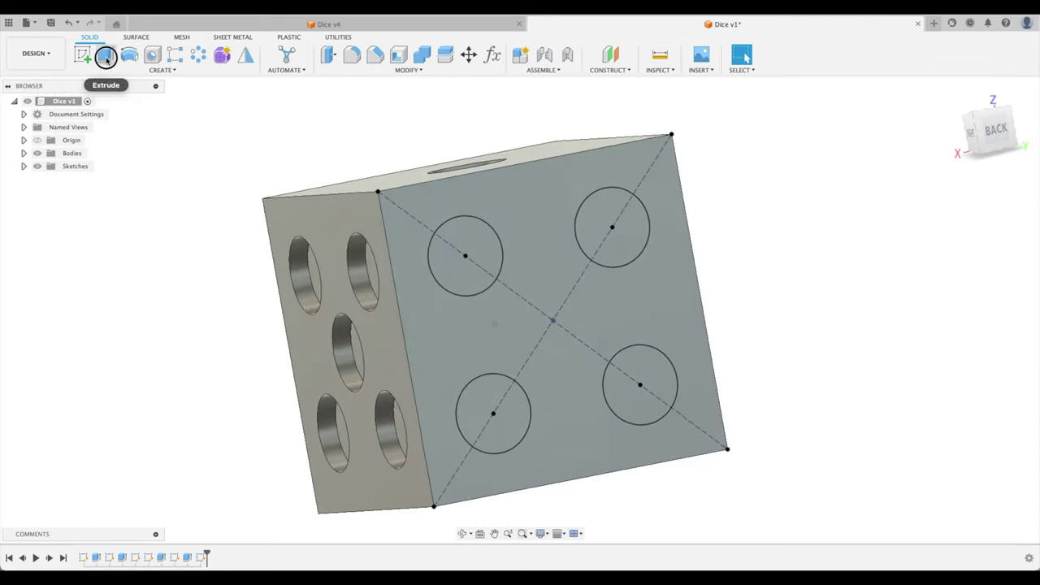
Extrude the four back-face circles by -0.25 in to cut the pips into the cube.
{"action": "left_click", "coordinate": [105, 55]}
{"action": "left_click", "coordinate": [496, 267]}
{"action": "left_click", "coordinate": [642, 254]}
{"action": "left_click", "coordinate": [650, 410]}
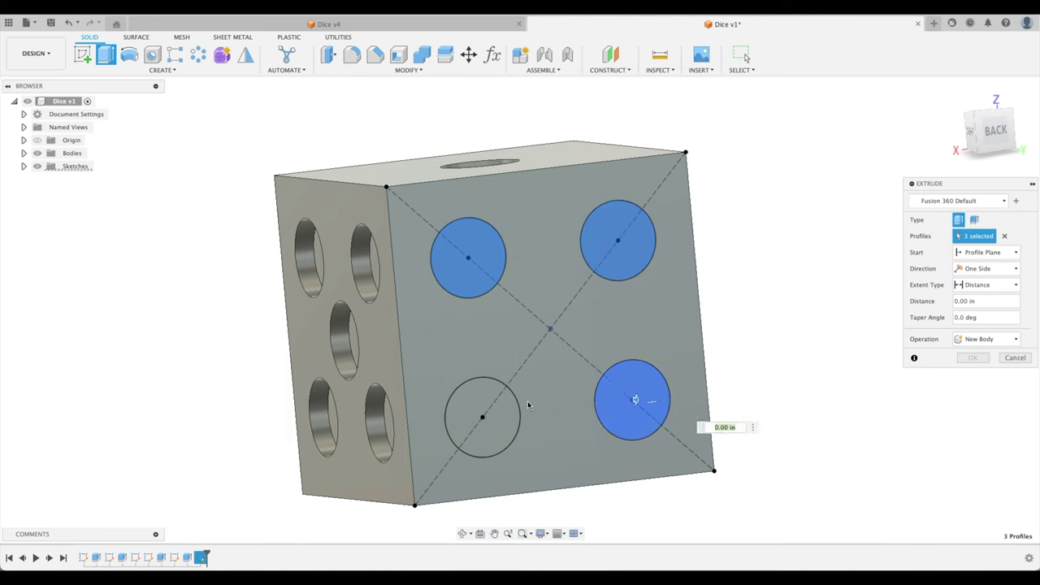
{"action": "left_click", "coordinate": [510, 414]}
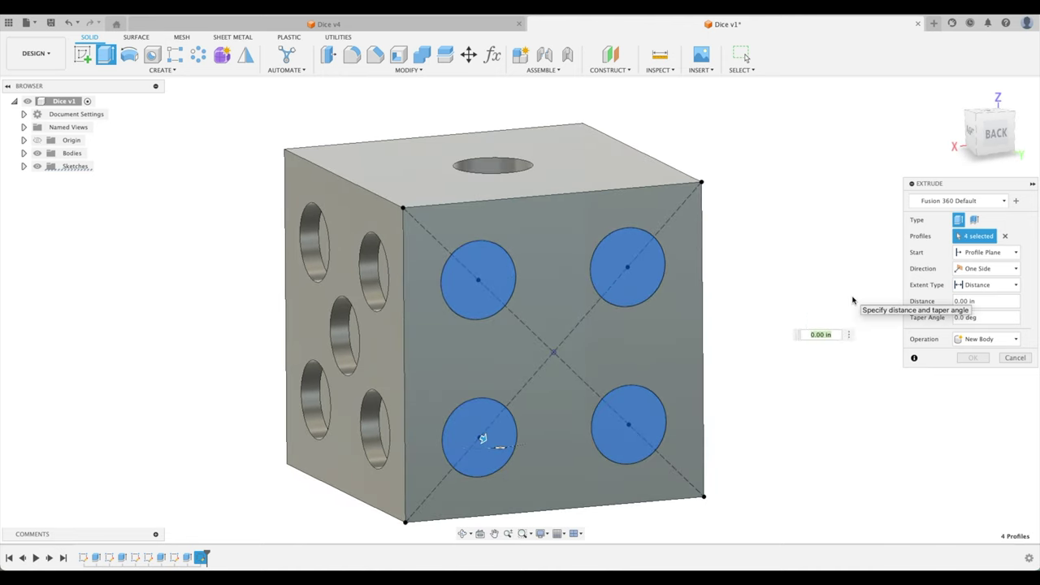
{"action": "type", "text": "-.25"}
{"action": "key", "text": "Return"}
Start a sketch on the blank left face and draw a construction diagonal from the upper-left to the lower-right corner.
{"action": "middle_click_drag", "start_coordinate": [780, 309], "coordinate": [255, 137], "text": "shift"}
{"action": "left_click", "coordinate": [82, 55]}
{"action": "left_click", "coordinate": [550, 244]}
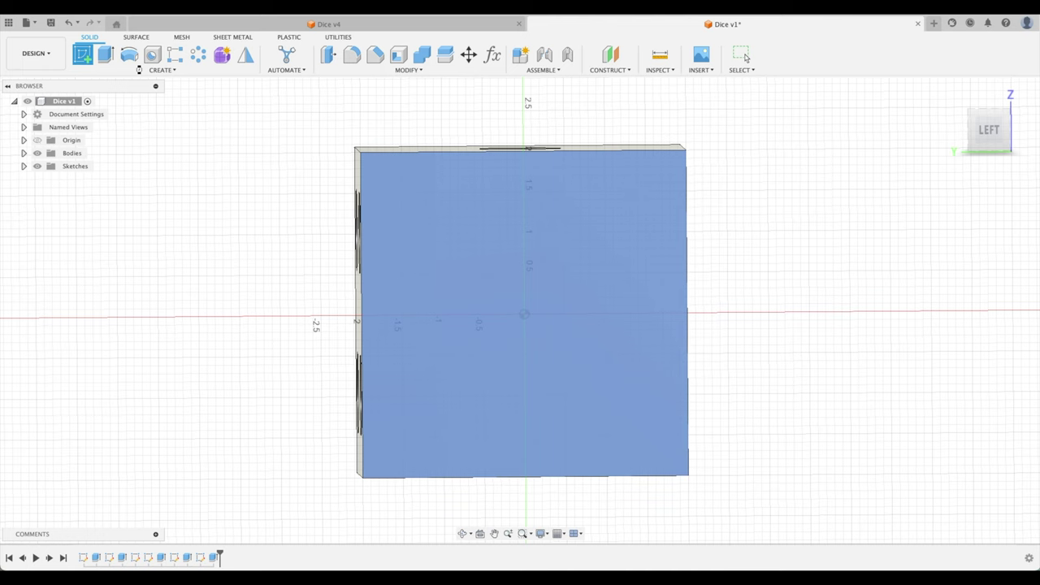
{"action": "left_click", "coordinate": [84, 55]}
{"action": "left_click", "coordinate": [357, 149]}
{"action": "left_click", "coordinate": [683, 471]}
{"action": "key", "text": "x"}
Draw two equal circles centred on the midpoints of the diagonal's halves and cut them into the left face as deep as the other pips.
{"action": "key", "text": "c"}
{"action": "left_click", "coordinate": [439, 228]}
{"action": "key", "text": "Return"}
{"action": "left_click", "coordinate": [1005, 396]}
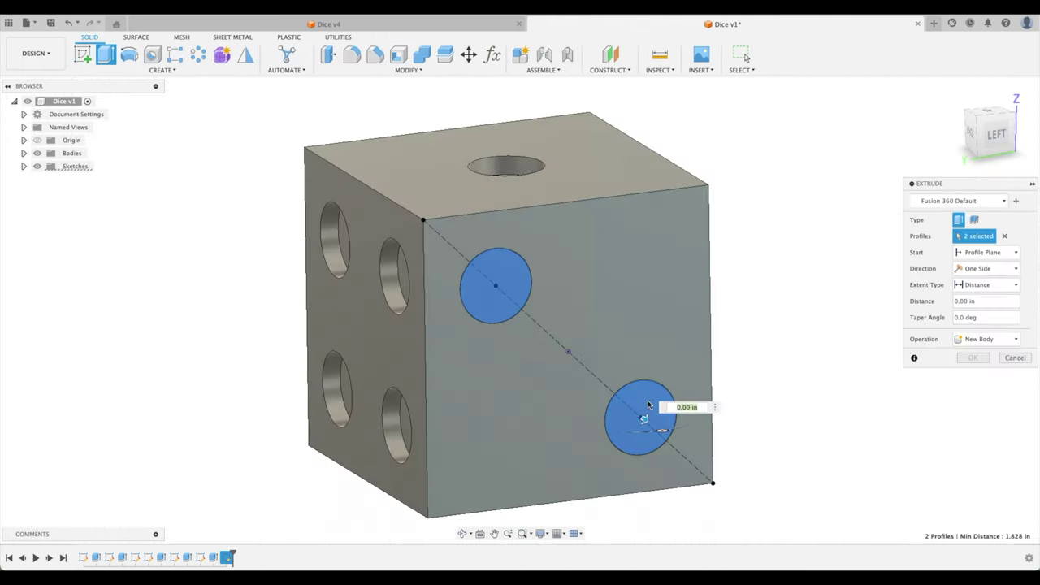
{"action": "key", "text": "Return"}
Start a sketch on the blank bottom face and draw a diagonal from the upper-left corner through the centre to the lower-right corner.
{"action": "middle_click_drag", "start_coordinate": [777, 332], "coordinate": [864, 265], "text": "shift"}
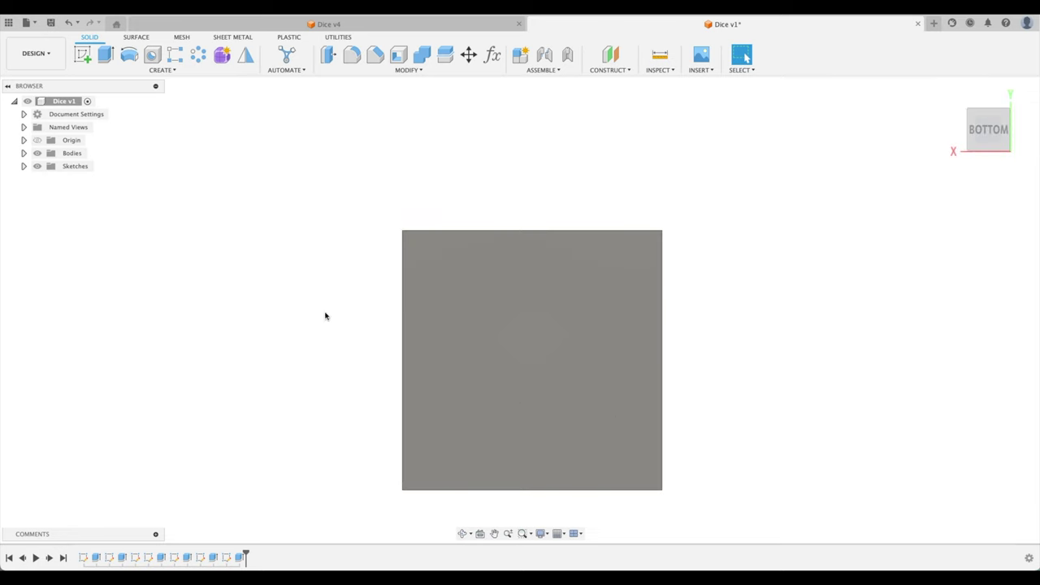
{"action": "left_click", "coordinate": [82, 55]}
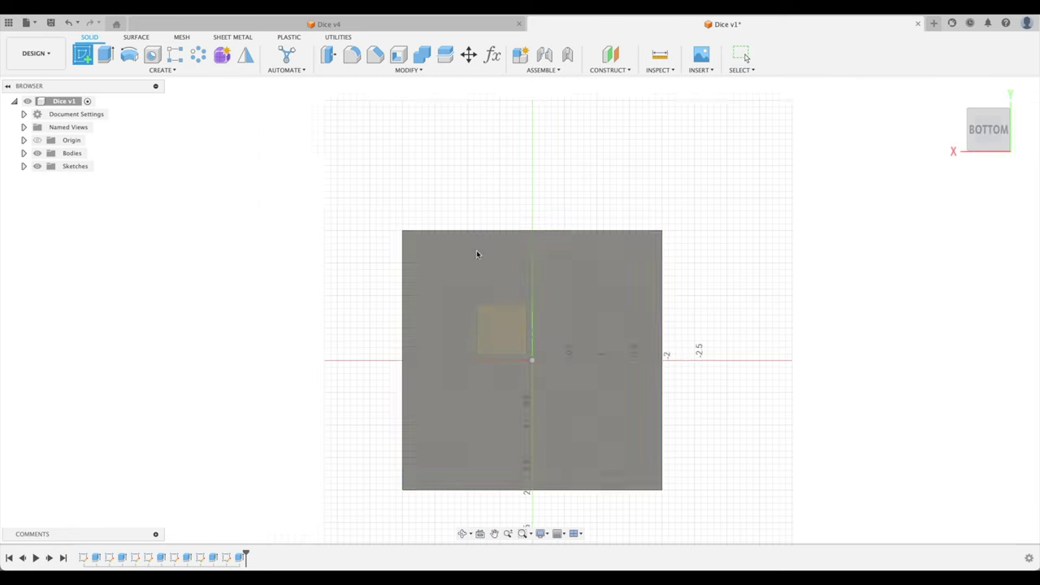
{"action": "left_click", "coordinate": [469, 252]}
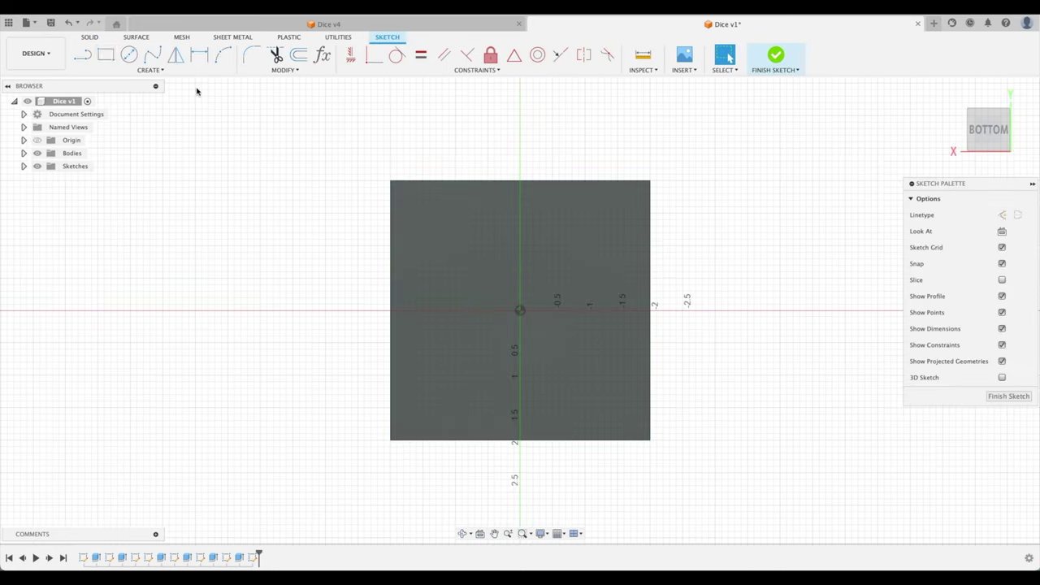
{"action": "left_click", "coordinate": [84, 57]}
{"action": "scroll", "coordinate": [614, 357], "scroll_direction": "up", "scroll_amount": 2}
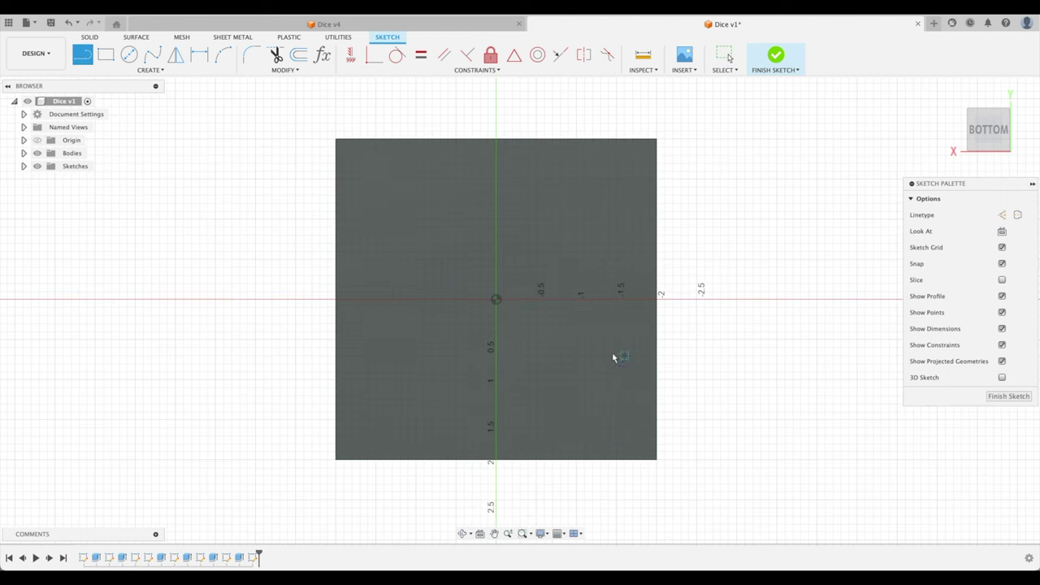
{"action": "left_click", "coordinate": [336, 139]}
{"action": "left_click", "coordinate": [496, 299]}
{"action": "double_click", "coordinate": [656, 460]}
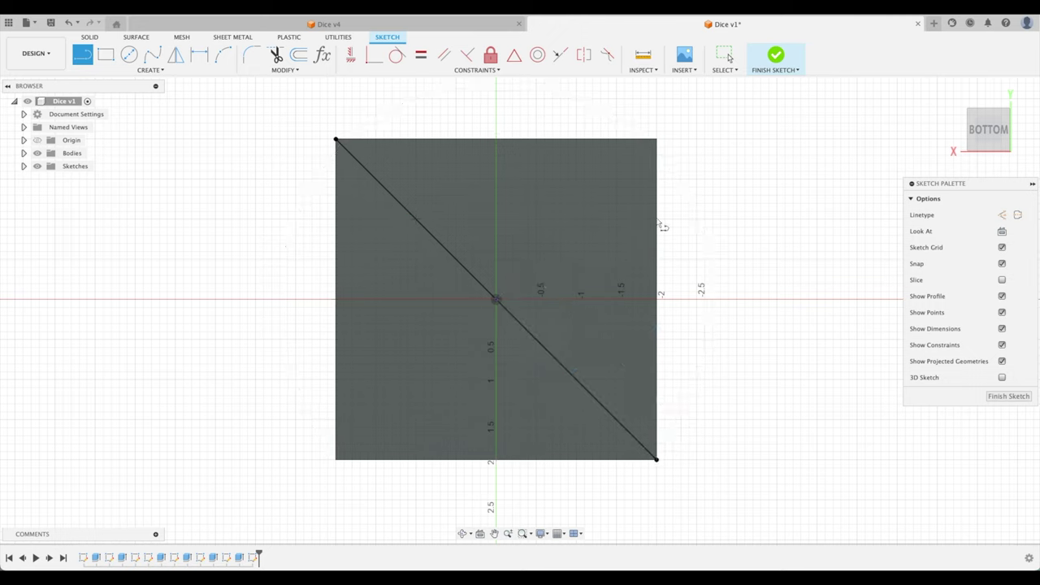
Draw lines from the two remaining corners and the midpoints of both vertical edges to the centre of the bottom face.
{"action": "left_click", "coordinate": [656, 139]}
{"action": "double_click", "coordinate": [495, 299]}
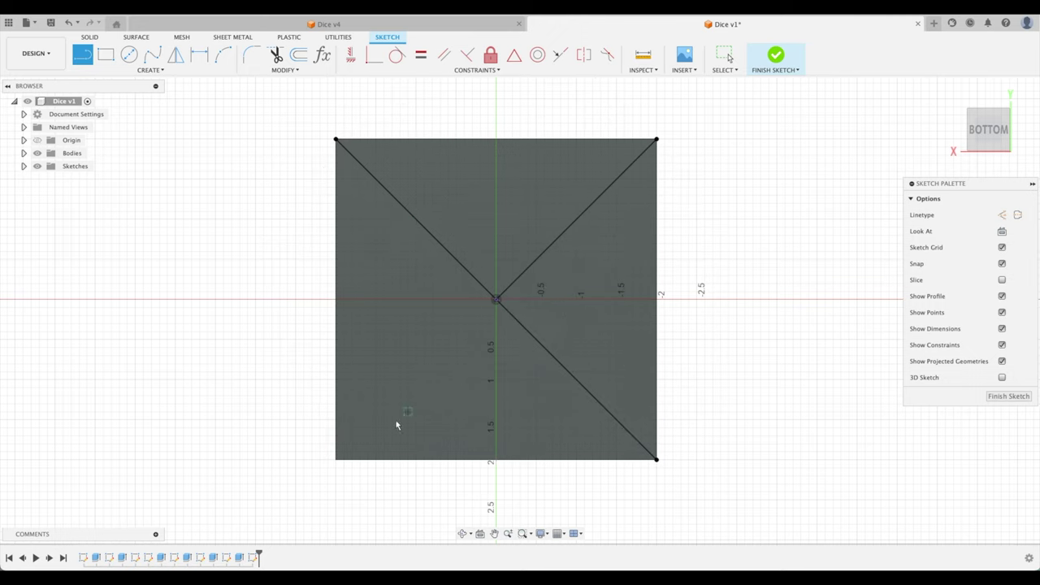
{"action": "left_click", "coordinate": [495, 299]}
{"action": "left_click", "coordinate": [338, 301]}
{"action": "left_click", "coordinate": [495, 300]}
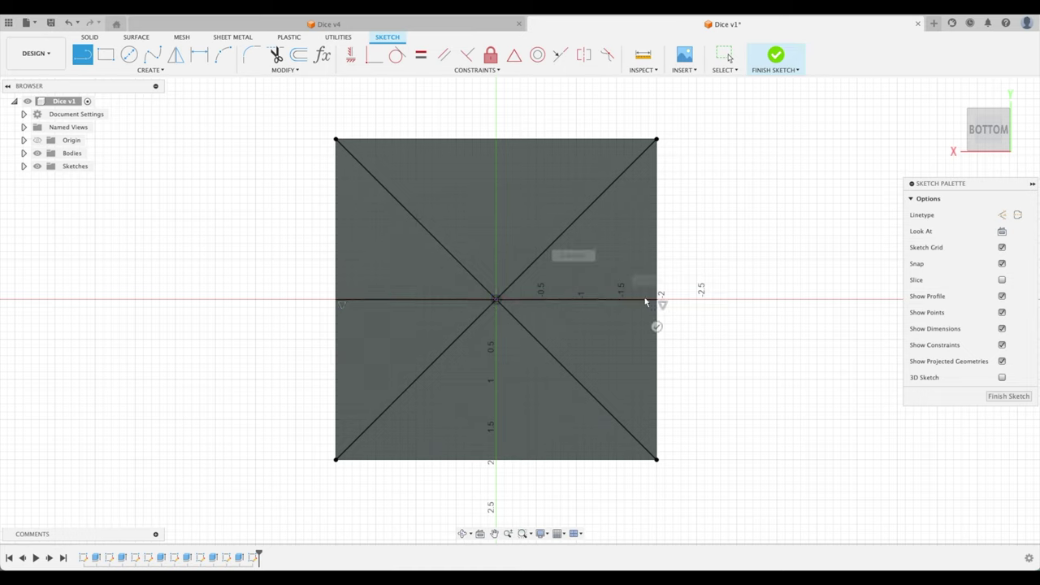
{"action": "key", "text": "Escape"}
Convert all diagonal and horizontal lines in the bottom-face sketch to construction lines.
{"action": "left_click", "coordinate": [548, 252]}
{"action": "key", "text": "x"}
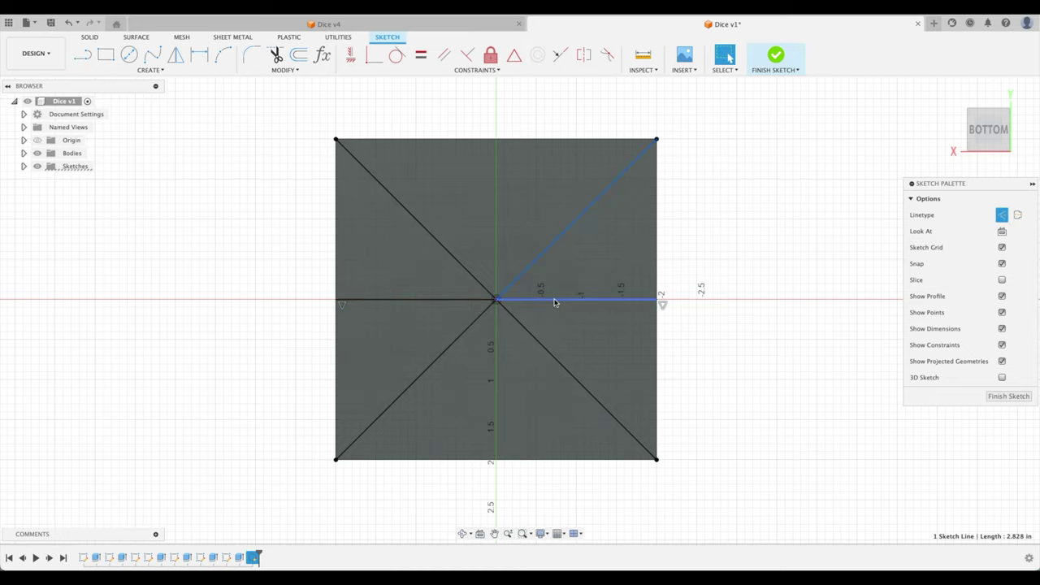
{"action": "left_click", "coordinate": [534, 338]}
{"action": "left_click", "coordinate": [466, 330]}
{"action": "key", "text": "x"}
{"action": "left_click", "coordinate": [460, 300]}
{"action": "key", "text": "x"}
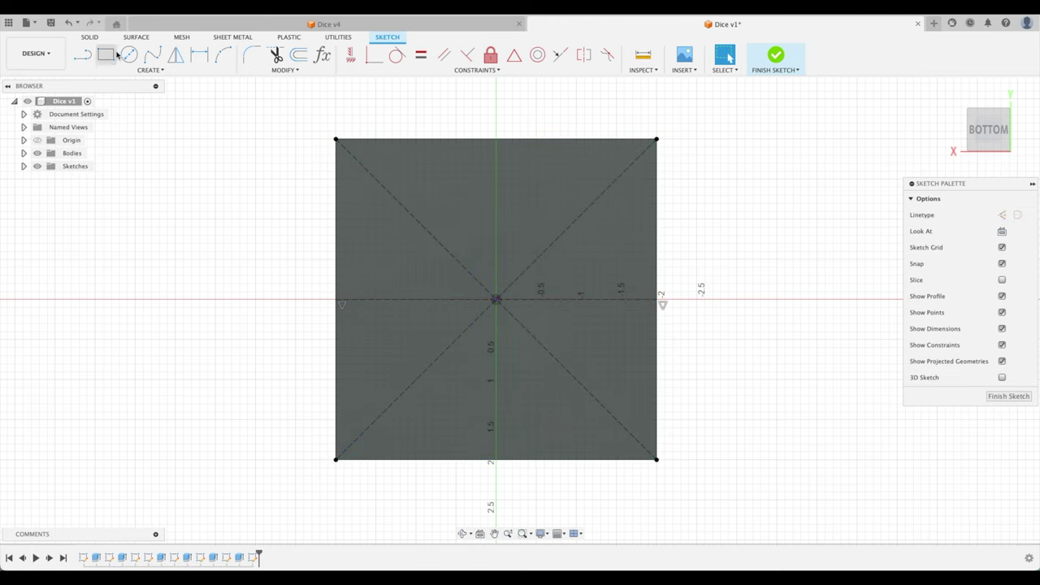
Draw six freehand circles centred on the midpoints of the six construction segments, with the upper-right one about 0.72 in in diameter.
{"action": "key", "text": "c"}
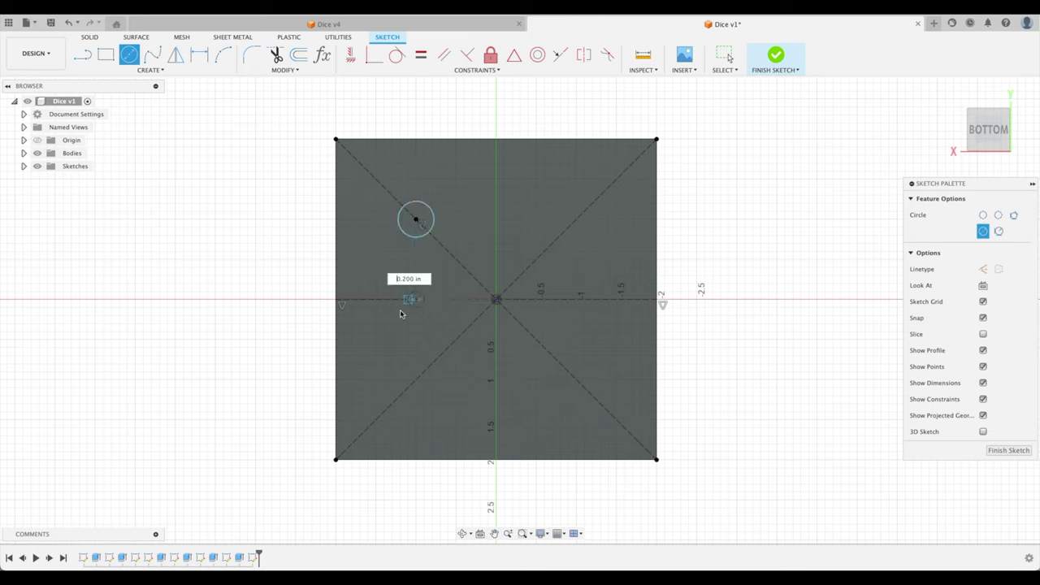
{"action": "left_click", "coordinate": [416, 380]}
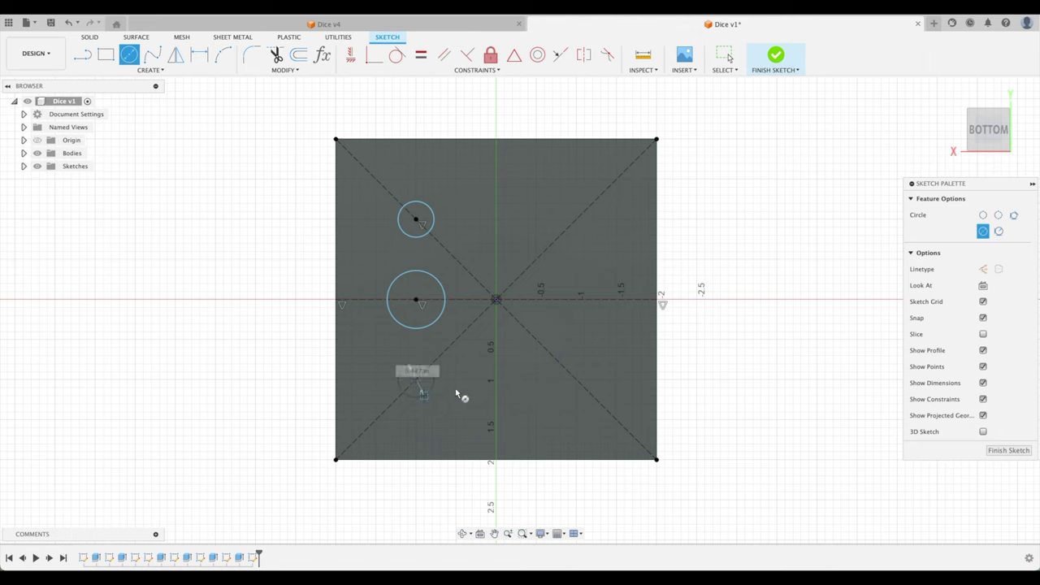
{"action": "left_click", "coordinate": [577, 379]}
{"action": "left_click", "coordinate": [583, 412]}
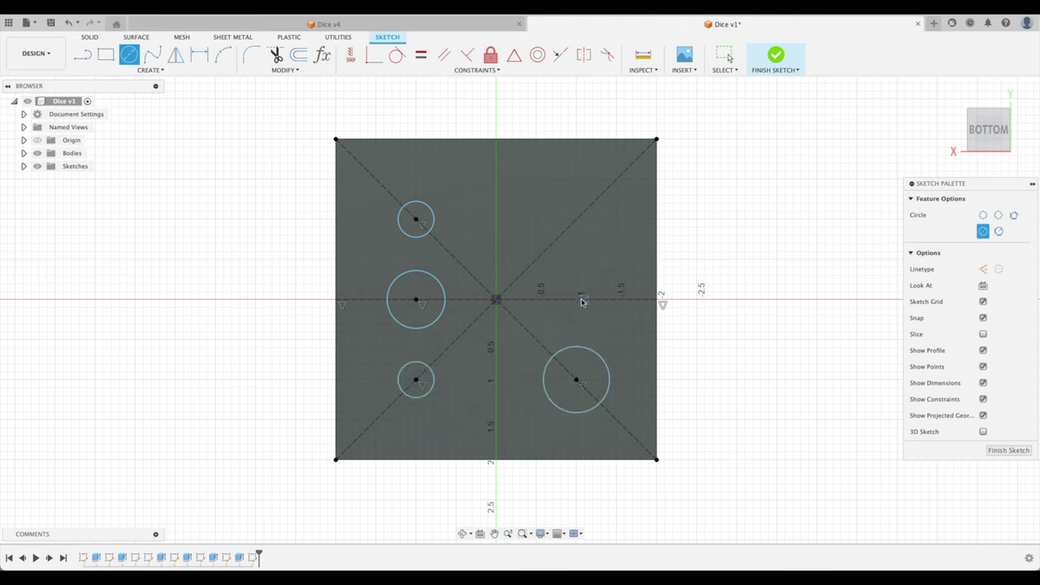
{"action": "key", "text": "Escape"}
{"action": "left_click", "coordinate": [129, 54]}
{"action": "left_click", "coordinate": [587, 323]}
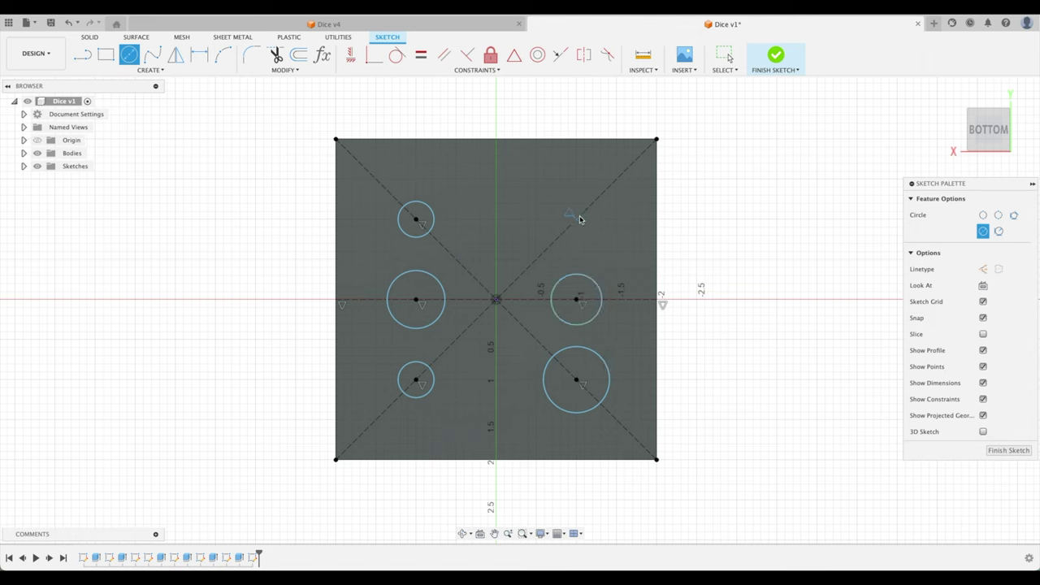
{"action": "left_click", "coordinate": [598, 238]}
{"action": "key", "text": "Escape"}
Dimension the upper-right circle's diameter as 1 in and place the dimension text outside the face.
{"action": "key", "text": "r"}
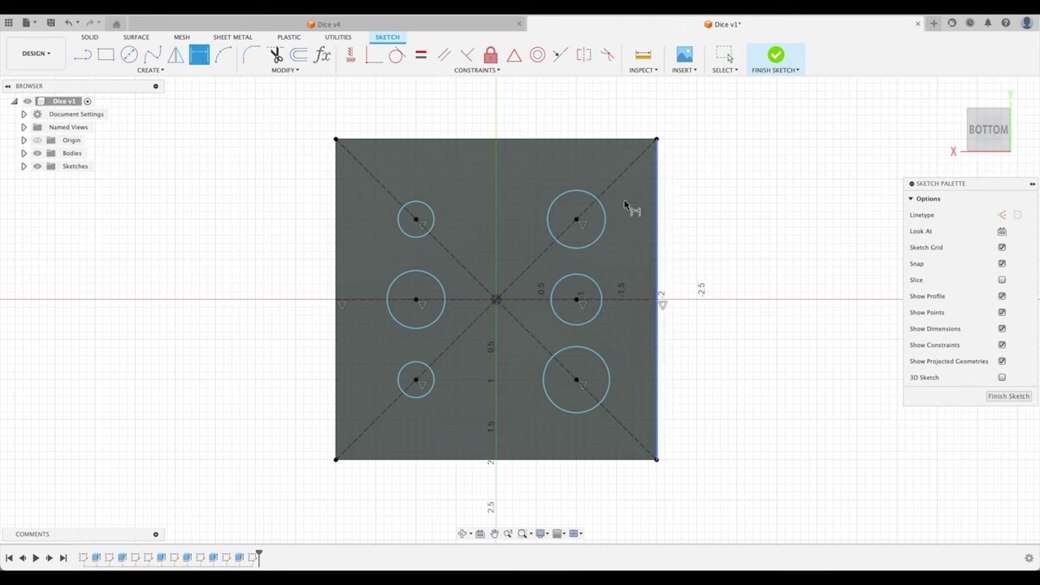
{"action": "left_click", "coordinate": [602, 215]}
{"action": "left_click", "coordinate": [724, 169]}
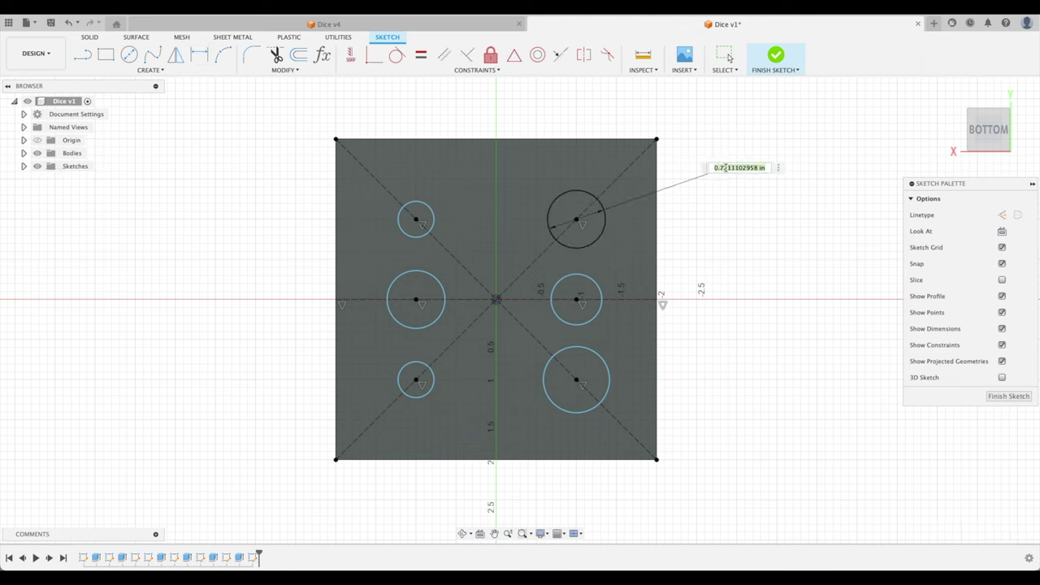
{"action": "type", "text": "1"}
{"action": "key", "text": "Return"}
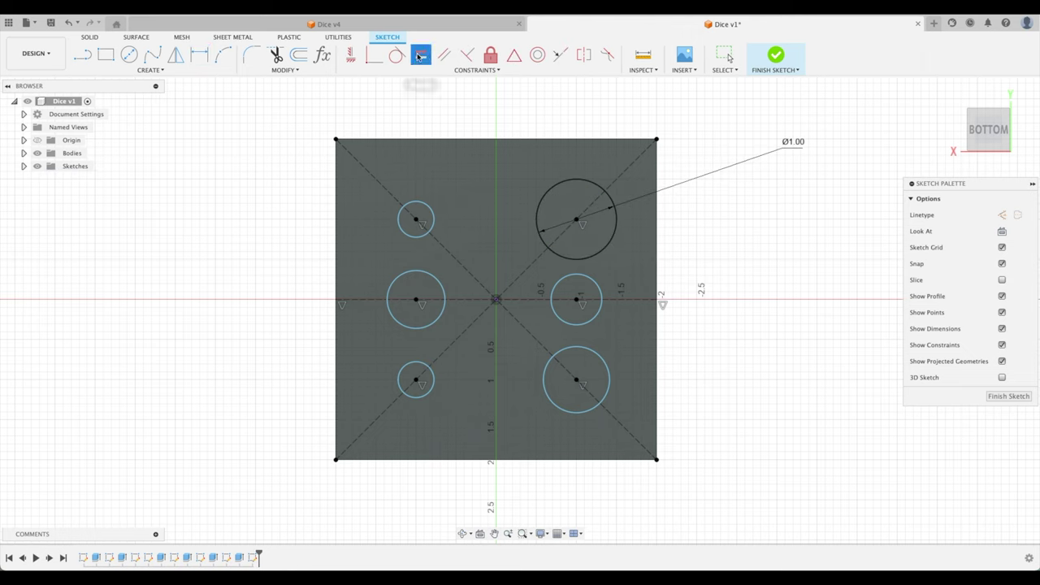
Make the other five circles on the bottom face equal to the 1 in circle and finish the sketch.
{"action": "left_click", "coordinate": [559, 193]}
{"action": "left_click", "coordinate": [552, 297]}
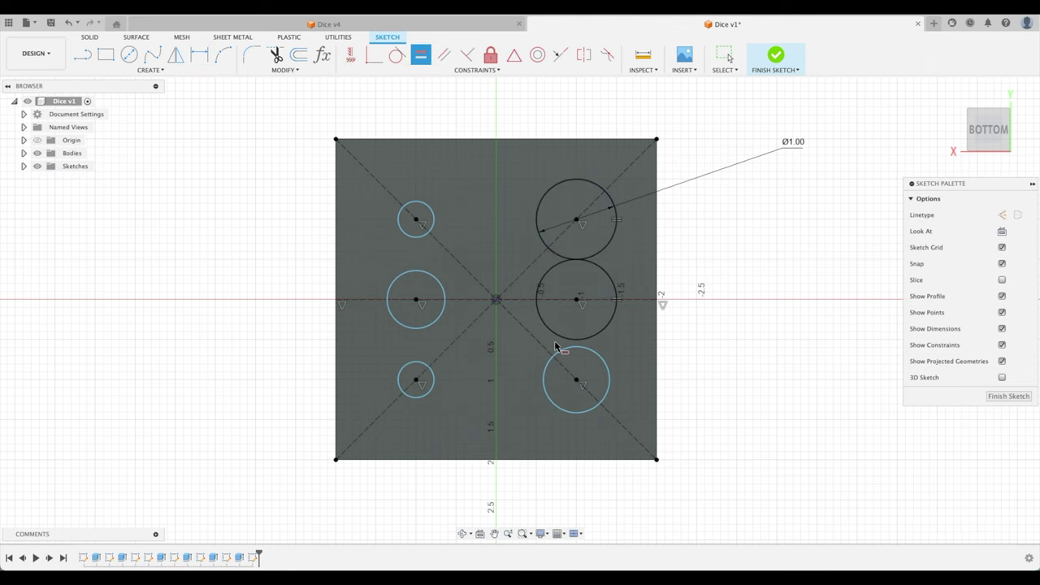
{"action": "left_click", "coordinate": [557, 259]}
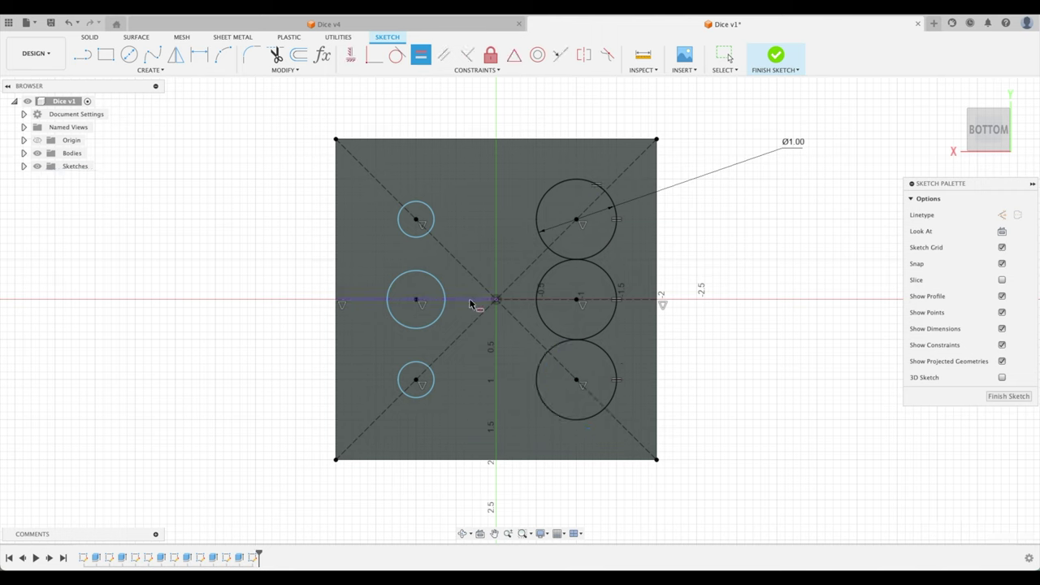
{"action": "left_click", "coordinate": [419, 238]}
{"action": "left_click", "coordinate": [575, 218]}
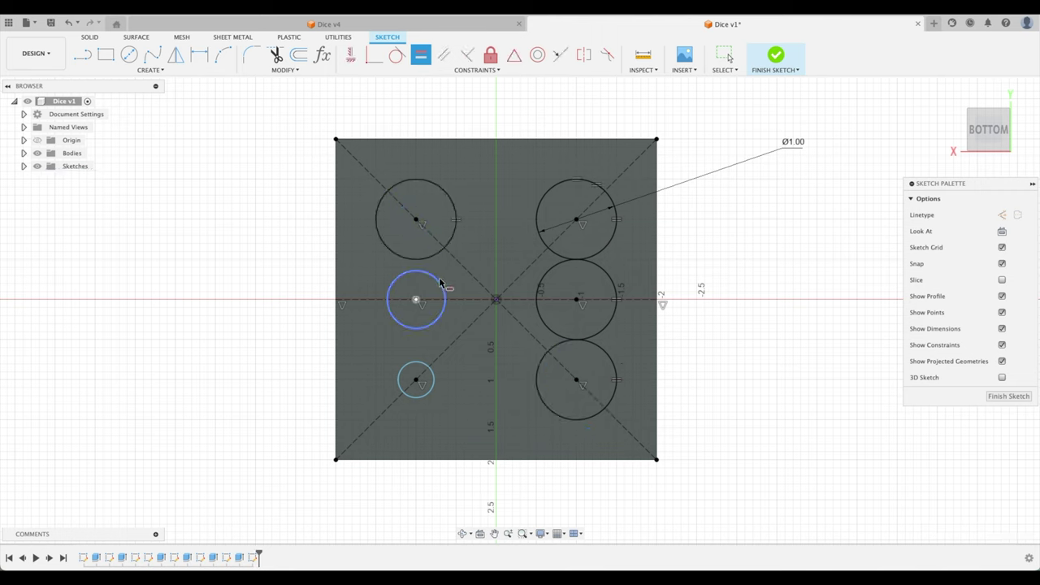
{"action": "left_click", "coordinate": [575, 219]}
{"action": "left_click", "coordinate": [428, 366]}
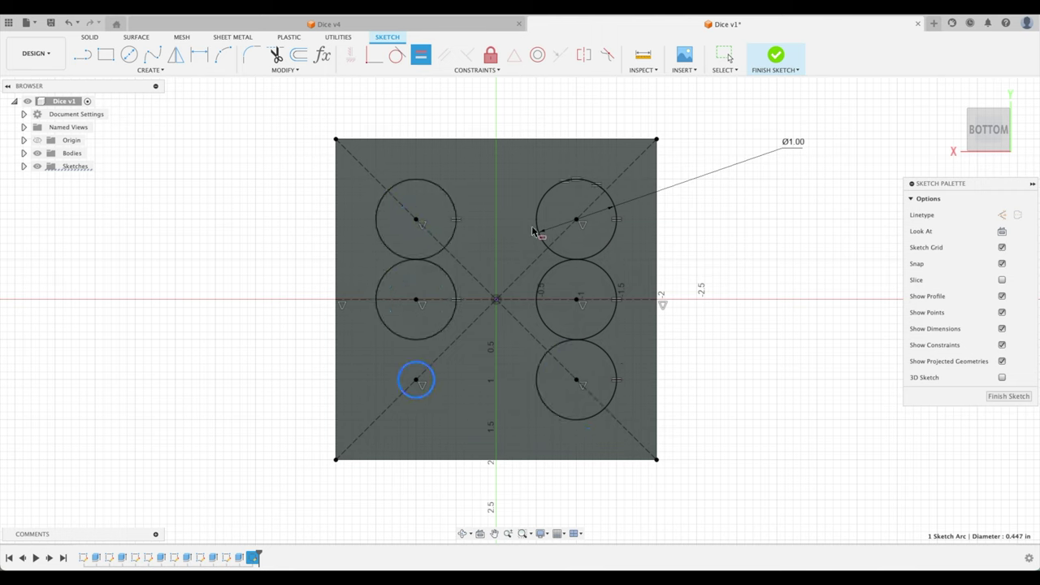
{"action": "left_click", "coordinate": [536, 221]}
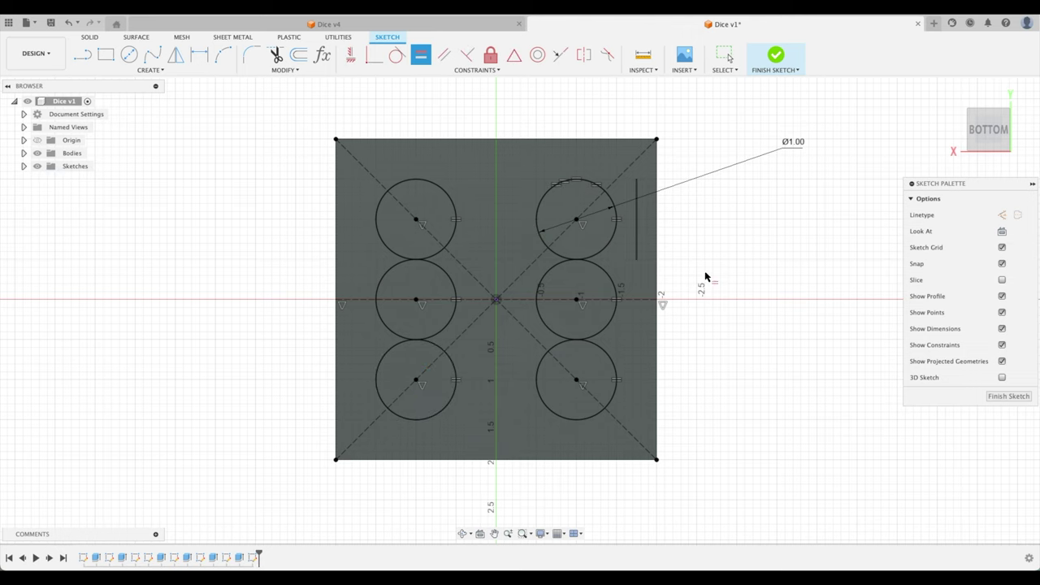
{"action": "left_click", "coordinate": [1008, 396]}
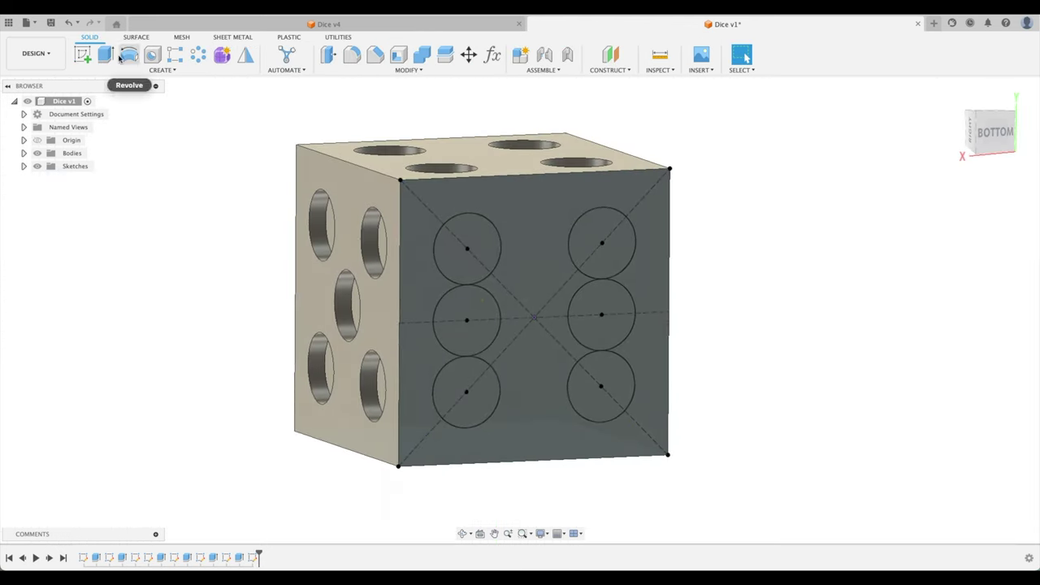
Extrude the six bottom-face circles into the cube as cuts to the same depth as the other pips.
{"action": "left_click", "coordinate": [104, 54]}
{"action": "left_click", "coordinate": [471, 244]}
{"action": "left_click", "coordinate": [472, 313]}
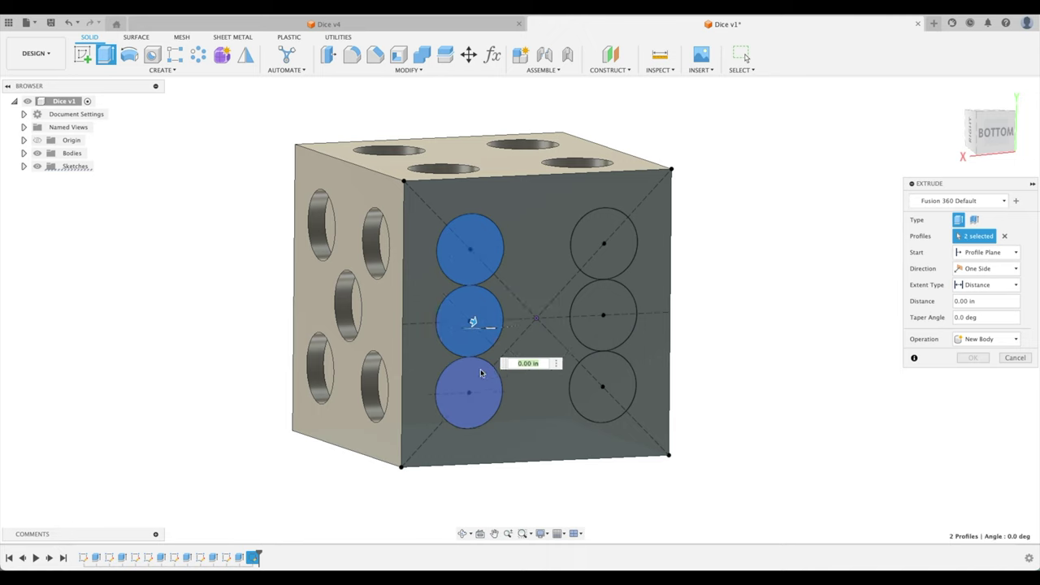
{"action": "left_click", "coordinate": [480, 372]}
{"action": "left_click", "coordinate": [605, 402]}
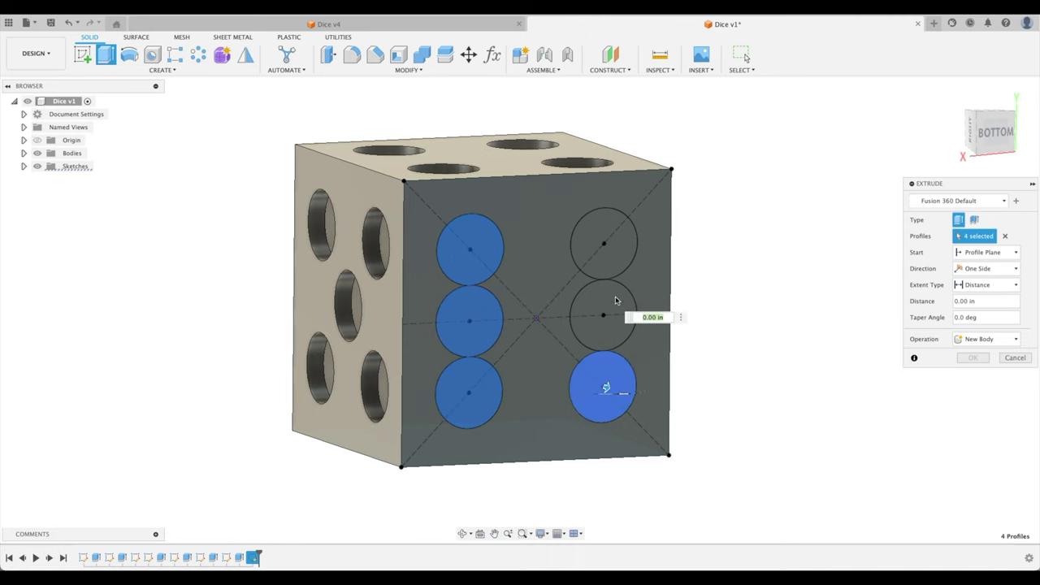
{"action": "left_click", "coordinate": [609, 297]}
{"action": "left_click", "coordinate": [609, 242]}
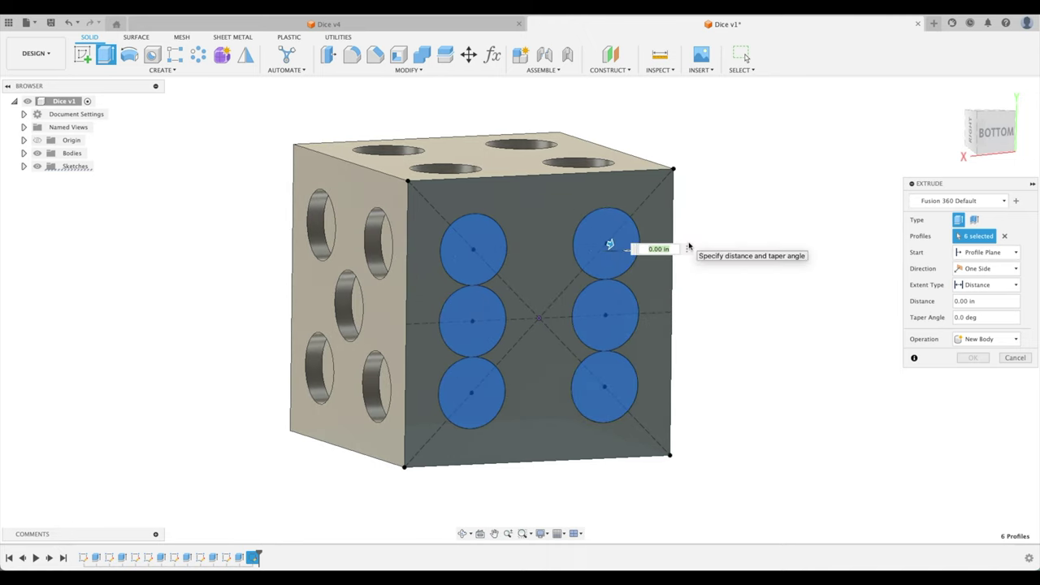
{"action": "key", "text": "Return"}
Return the die to the home view and look over its top, front and right faces.
{"action": "middle_click_drag", "start_coordinate": [691, 239], "coordinate": [487, 248], "text": "shift"}
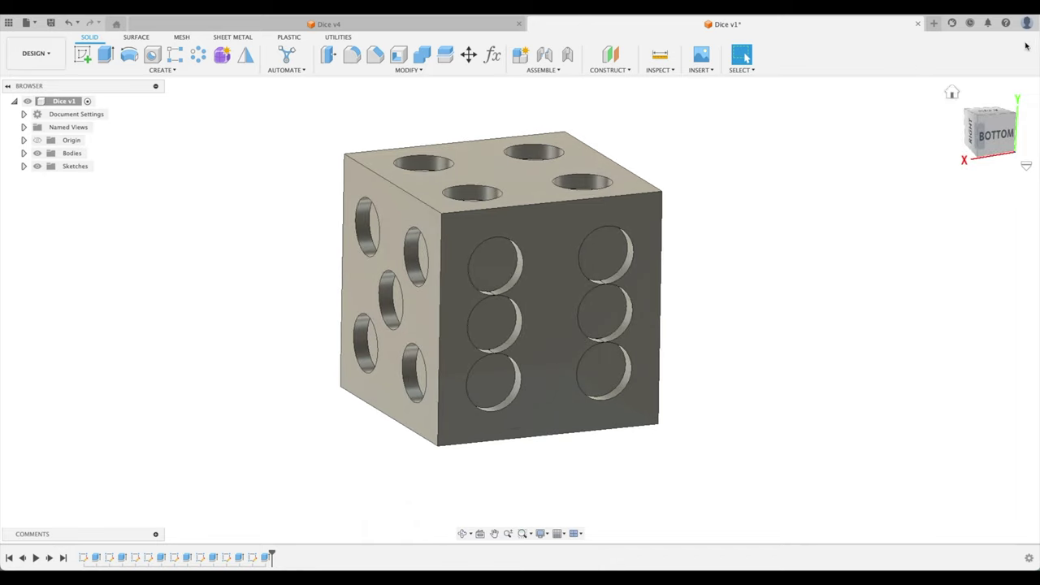
{"action": "left_click", "coordinate": [953, 91]}
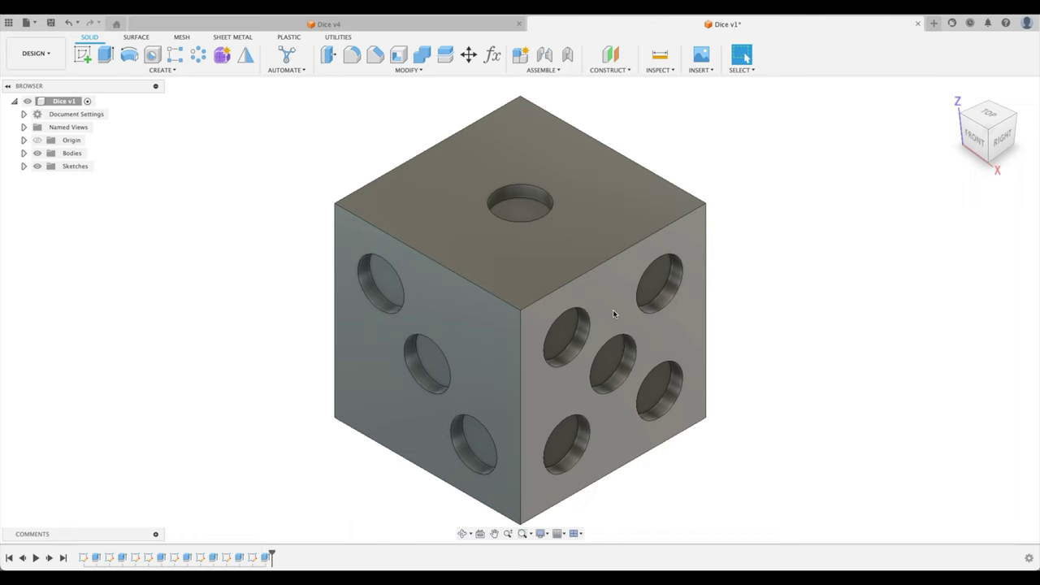
{"action": "left_click", "coordinate": [395, 295]}
{"action": "key", "text": "Escape"}
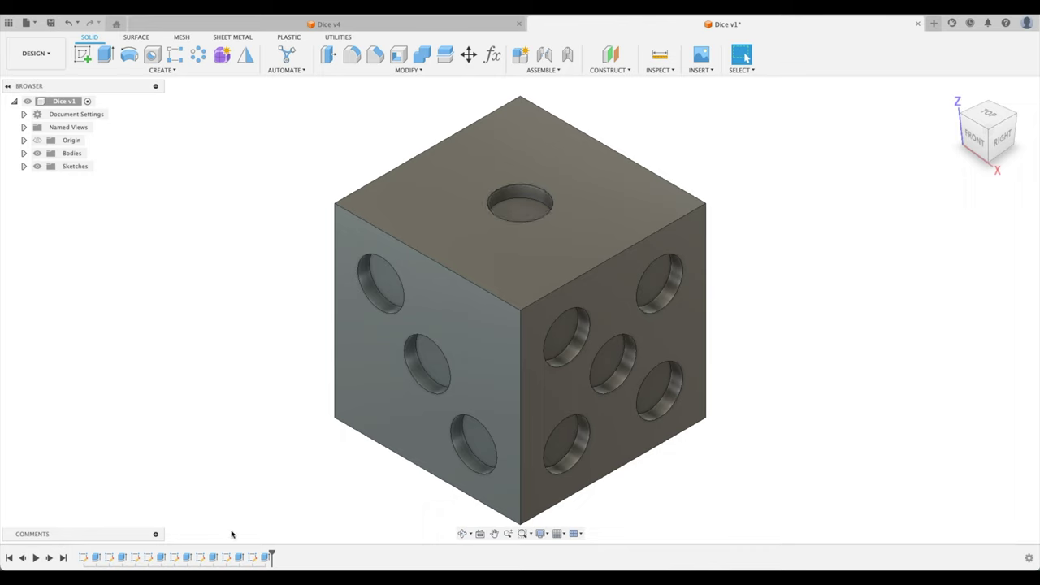